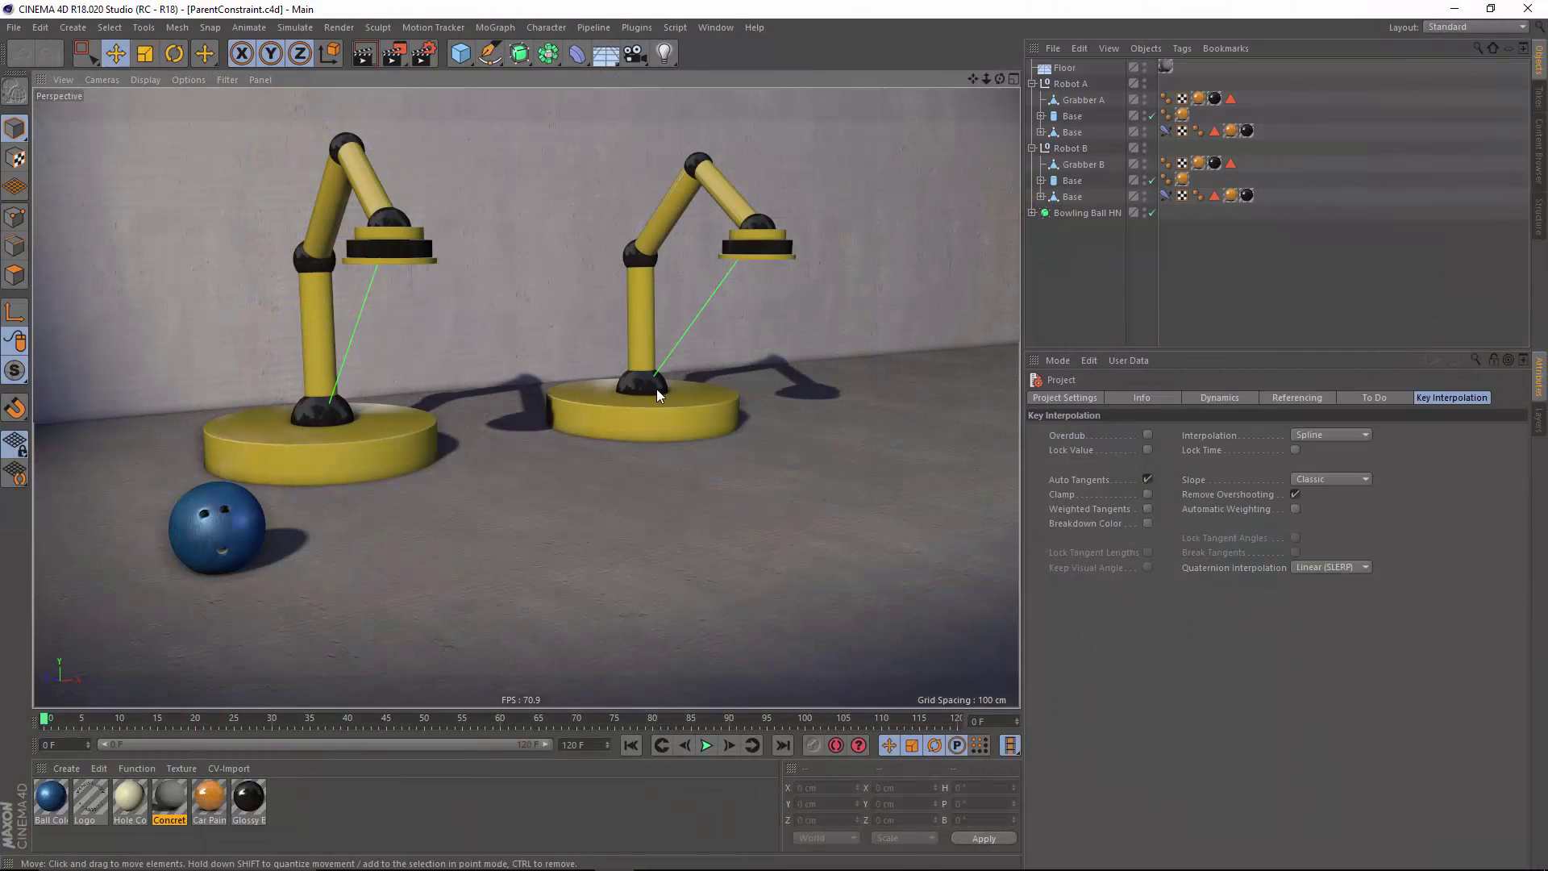
Select the bowling ball, check Robot A, and preview its arm reaching down to the ball
{"action": "left_click", "coordinate": [1067, 214]}
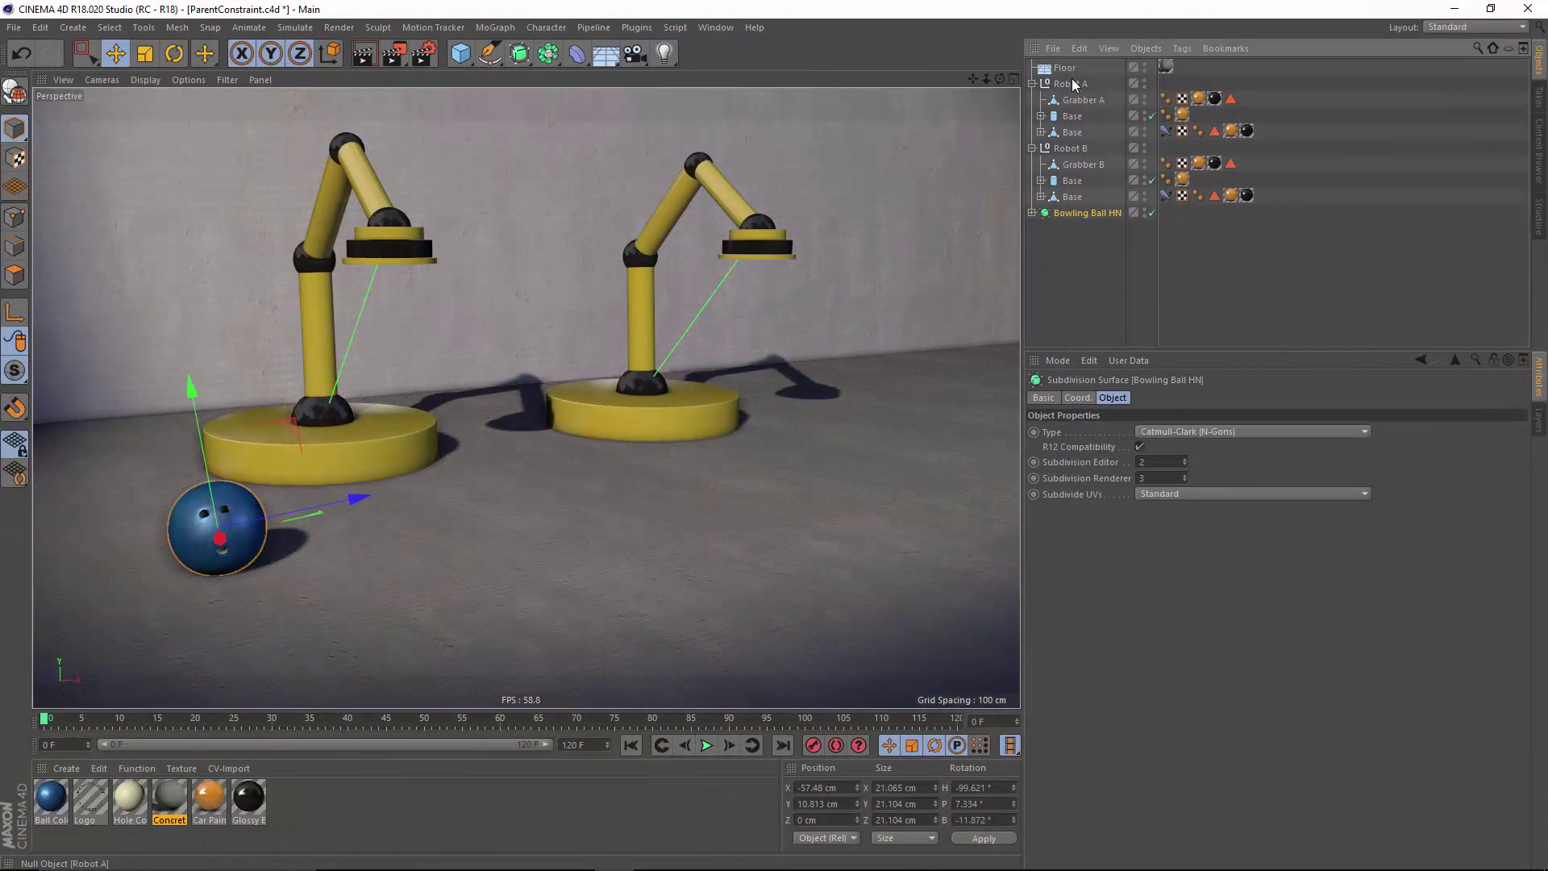
{"action": "left_click", "coordinate": [1073, 85]}
{"action": "left_click", "coordinate": [1085, 212]}
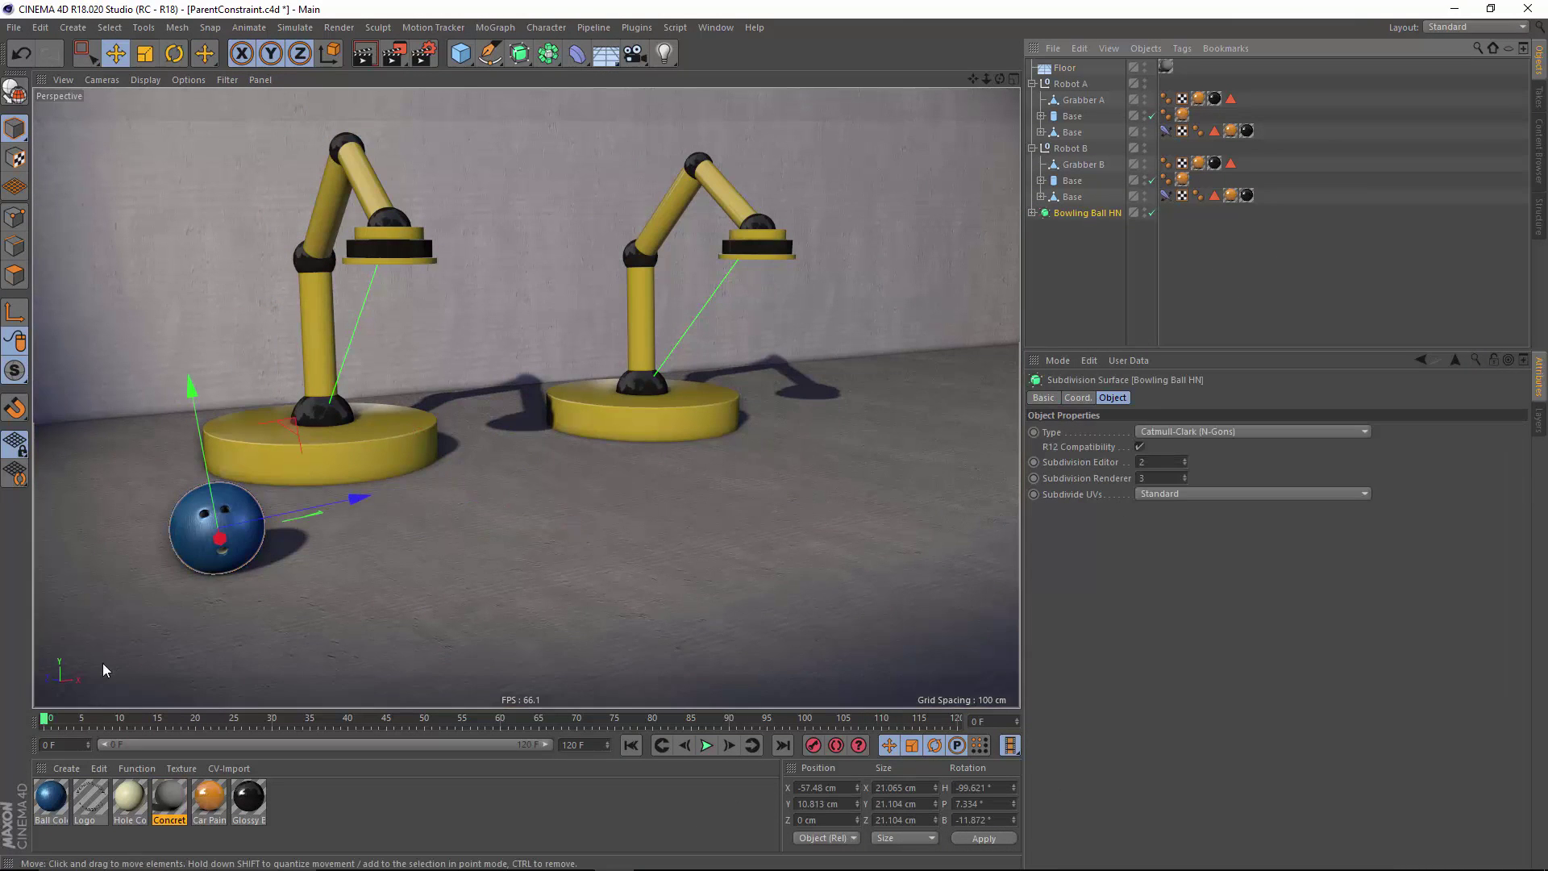
{"action": "left_click_drag", "start_coordinate": [44, 724], "coordinate": [173, 724]}
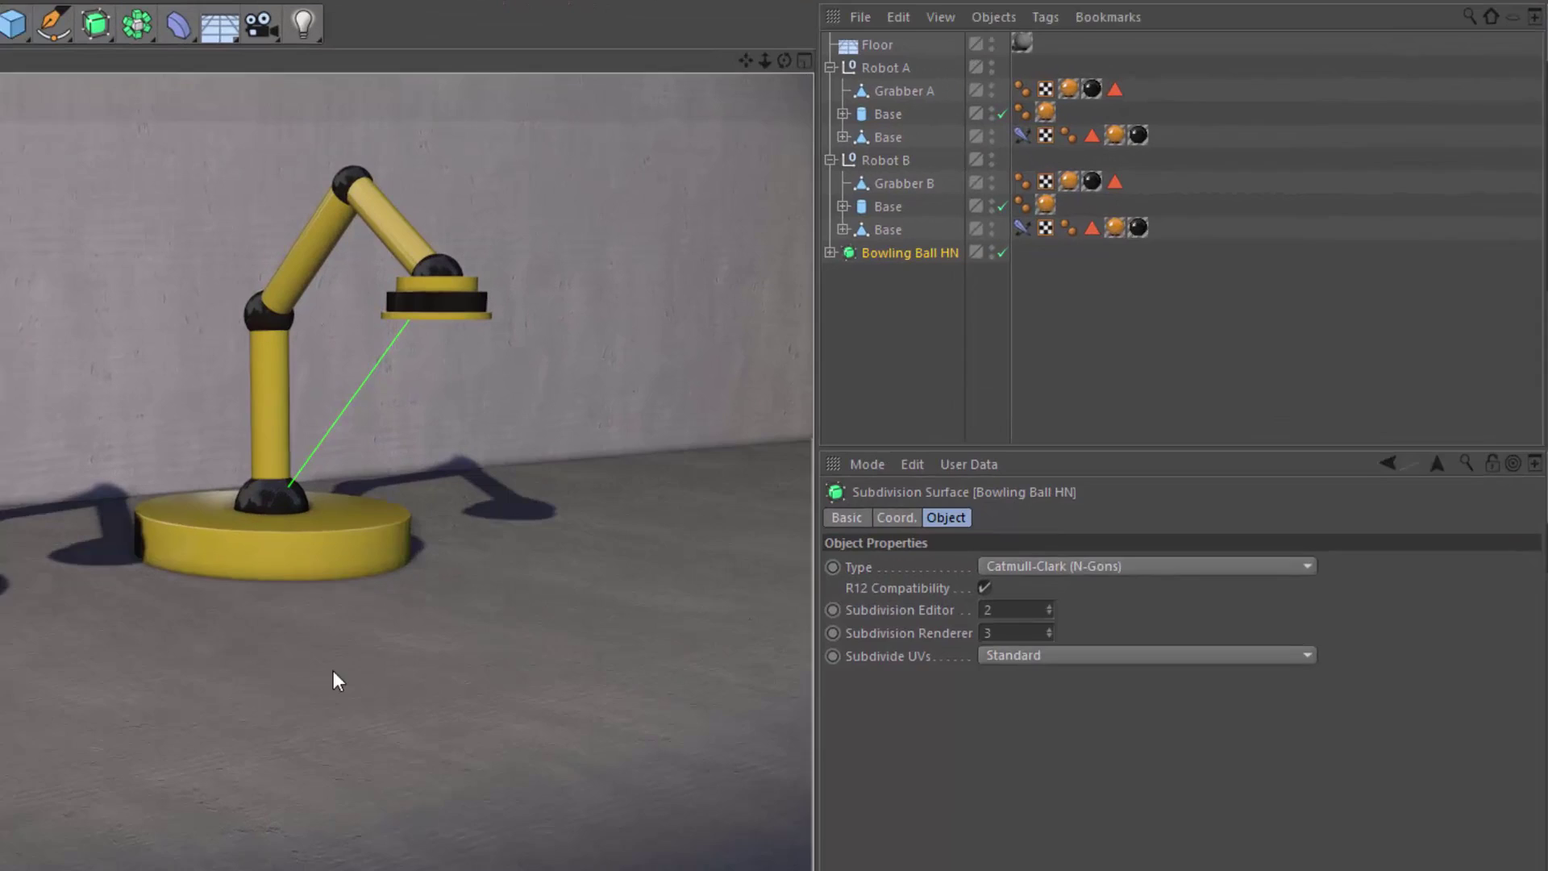
Add a Character Constraint tag to Bowling Ball HN and enable its Parent constraint
{"action": "right_click", "coordinate": [1002, 230]}
{"action": "mouse_move", "coordinate": [1054, 254]}
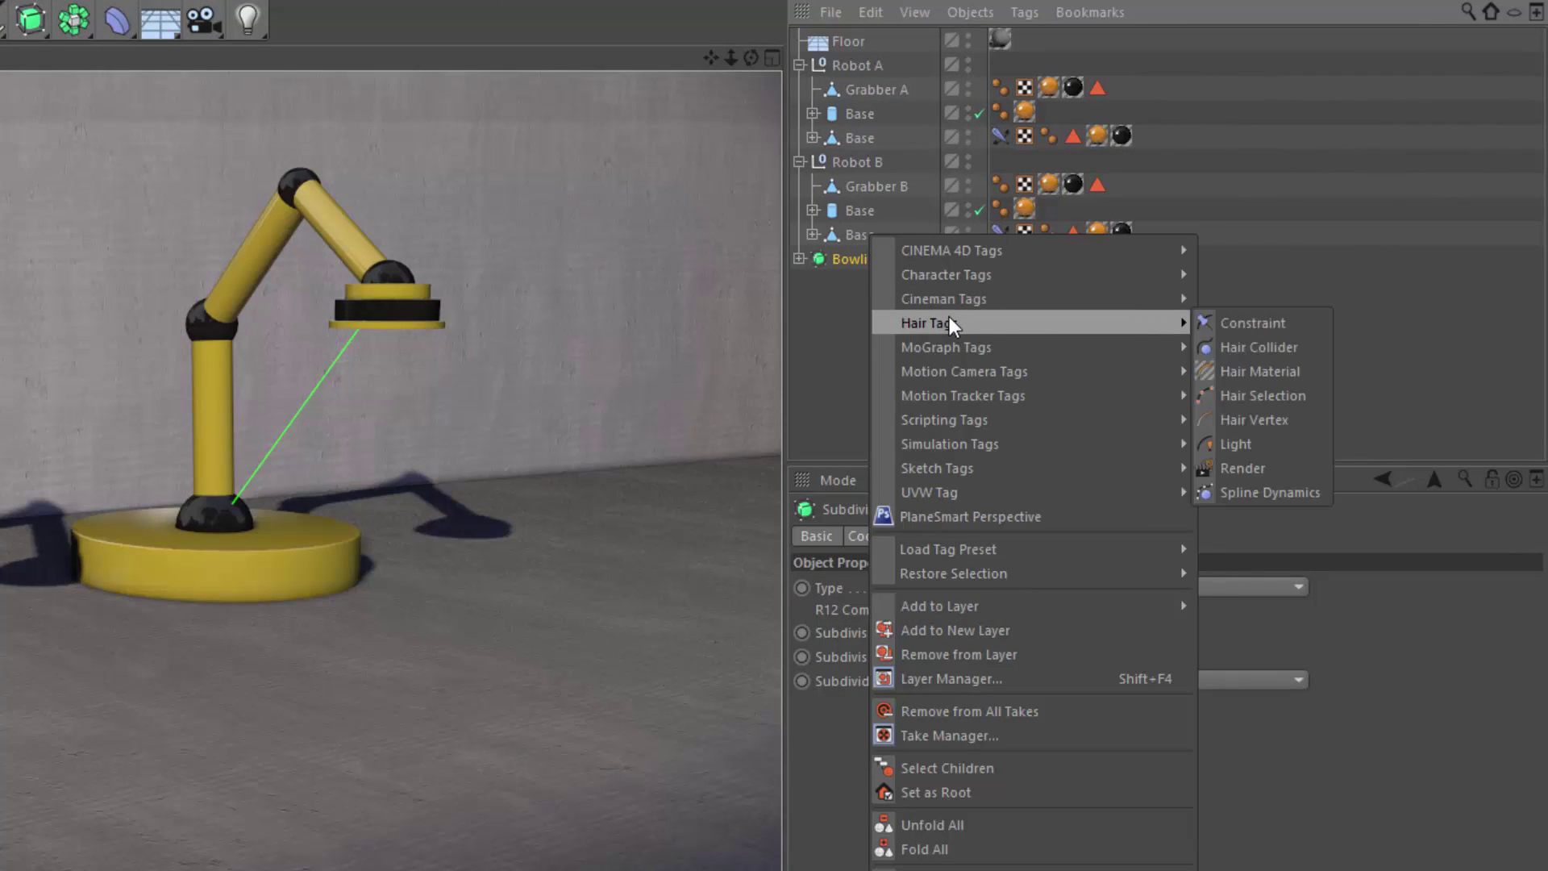
{"action": "mouse_move", "coordinate": [951, 356]}
{"action": "mouse_move", "coordinate": [966, 277]}
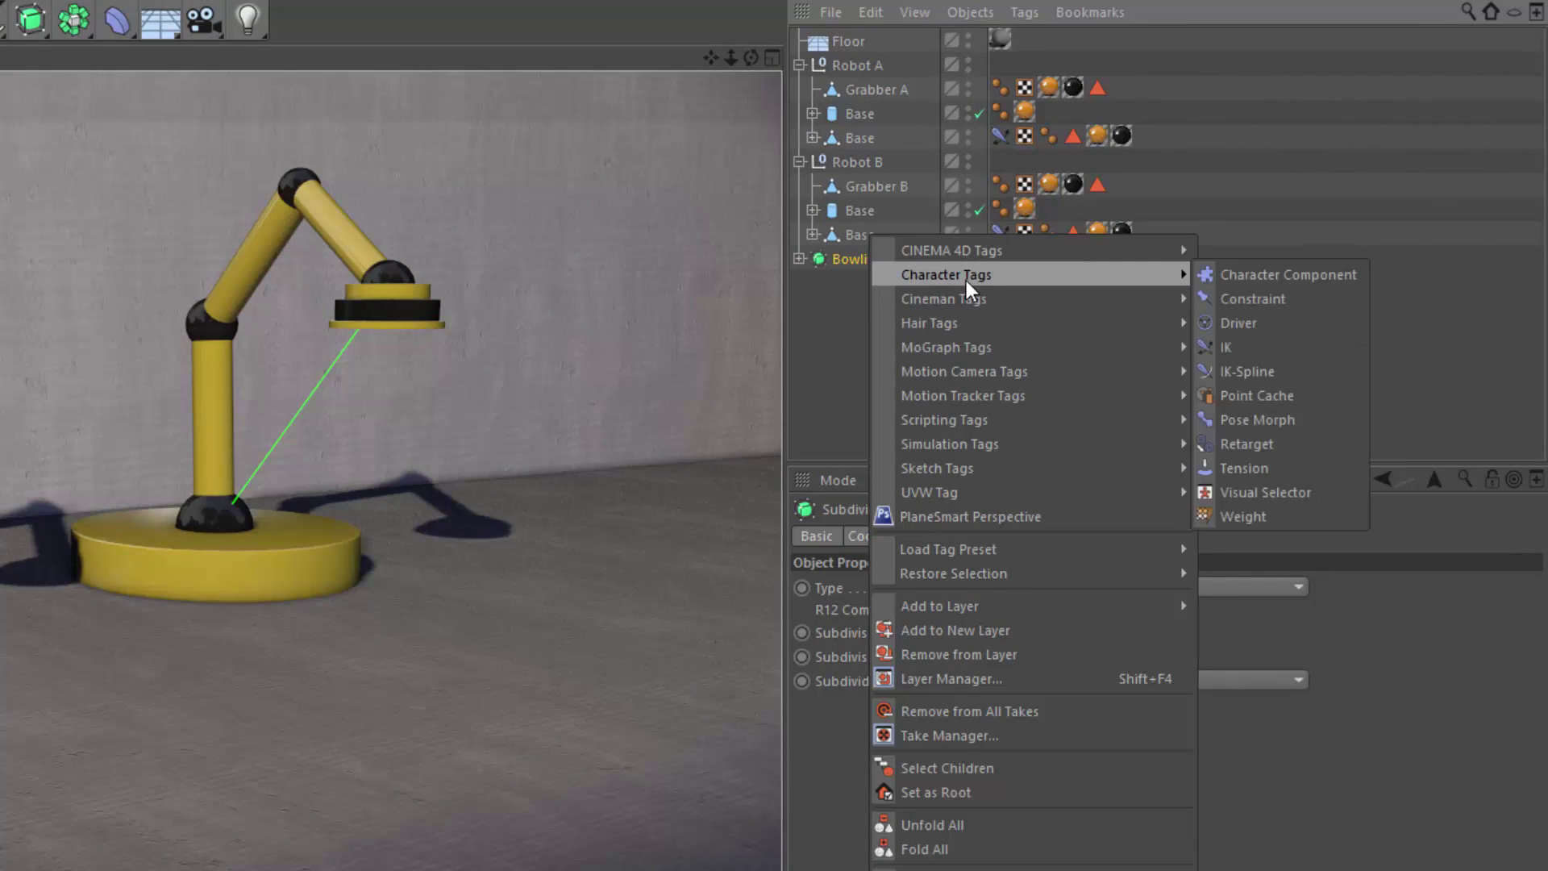
{"action": "left_click", "coordinate": [1256, 300]}
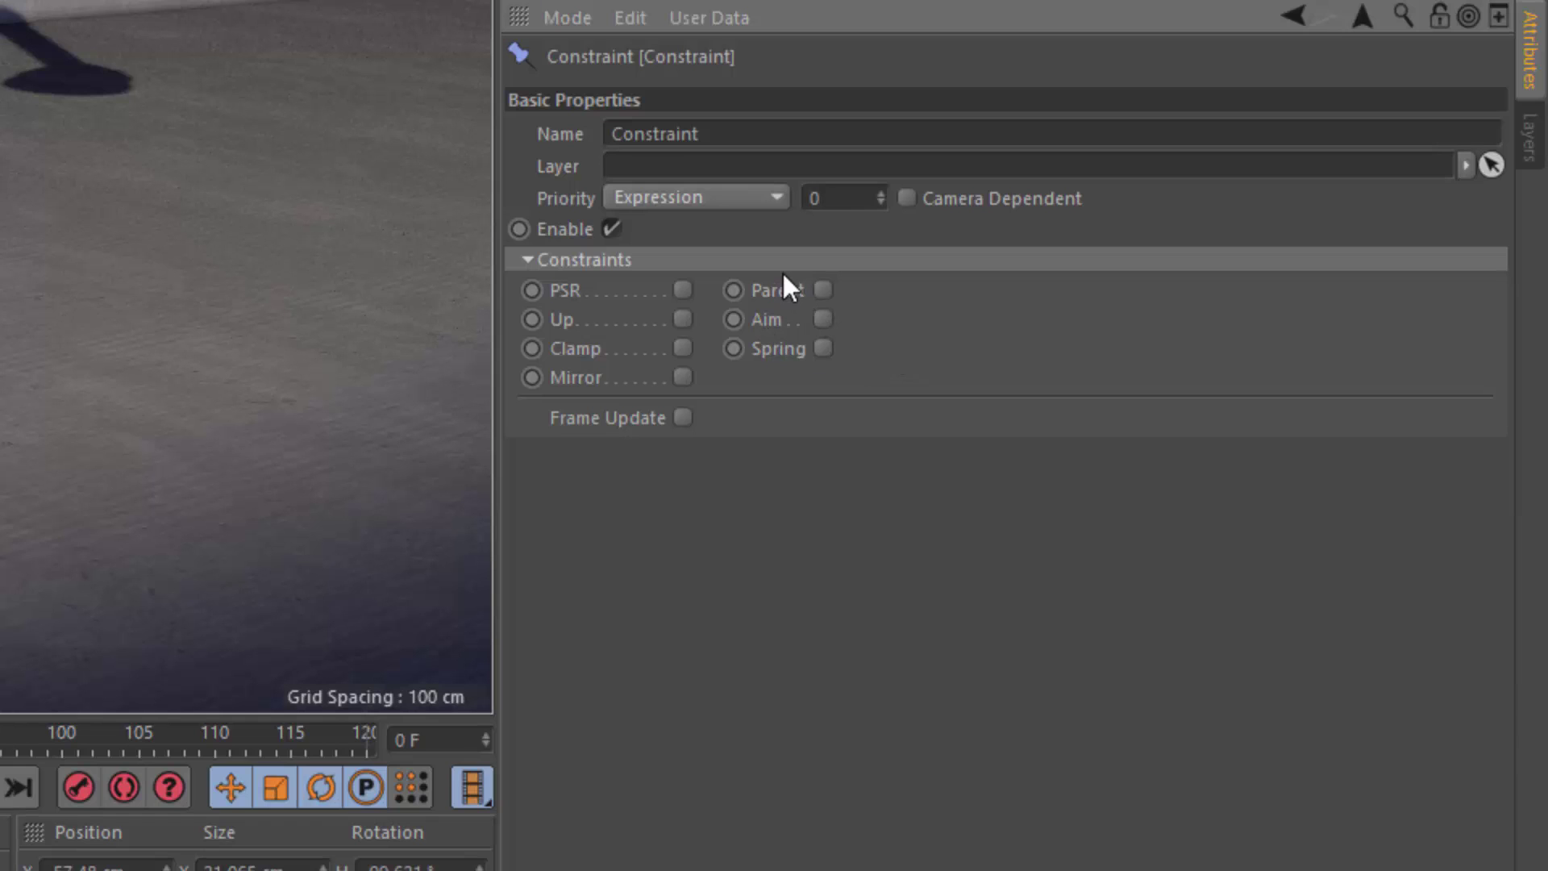
{"action": "left_click", "coordinate": [822, 292]}
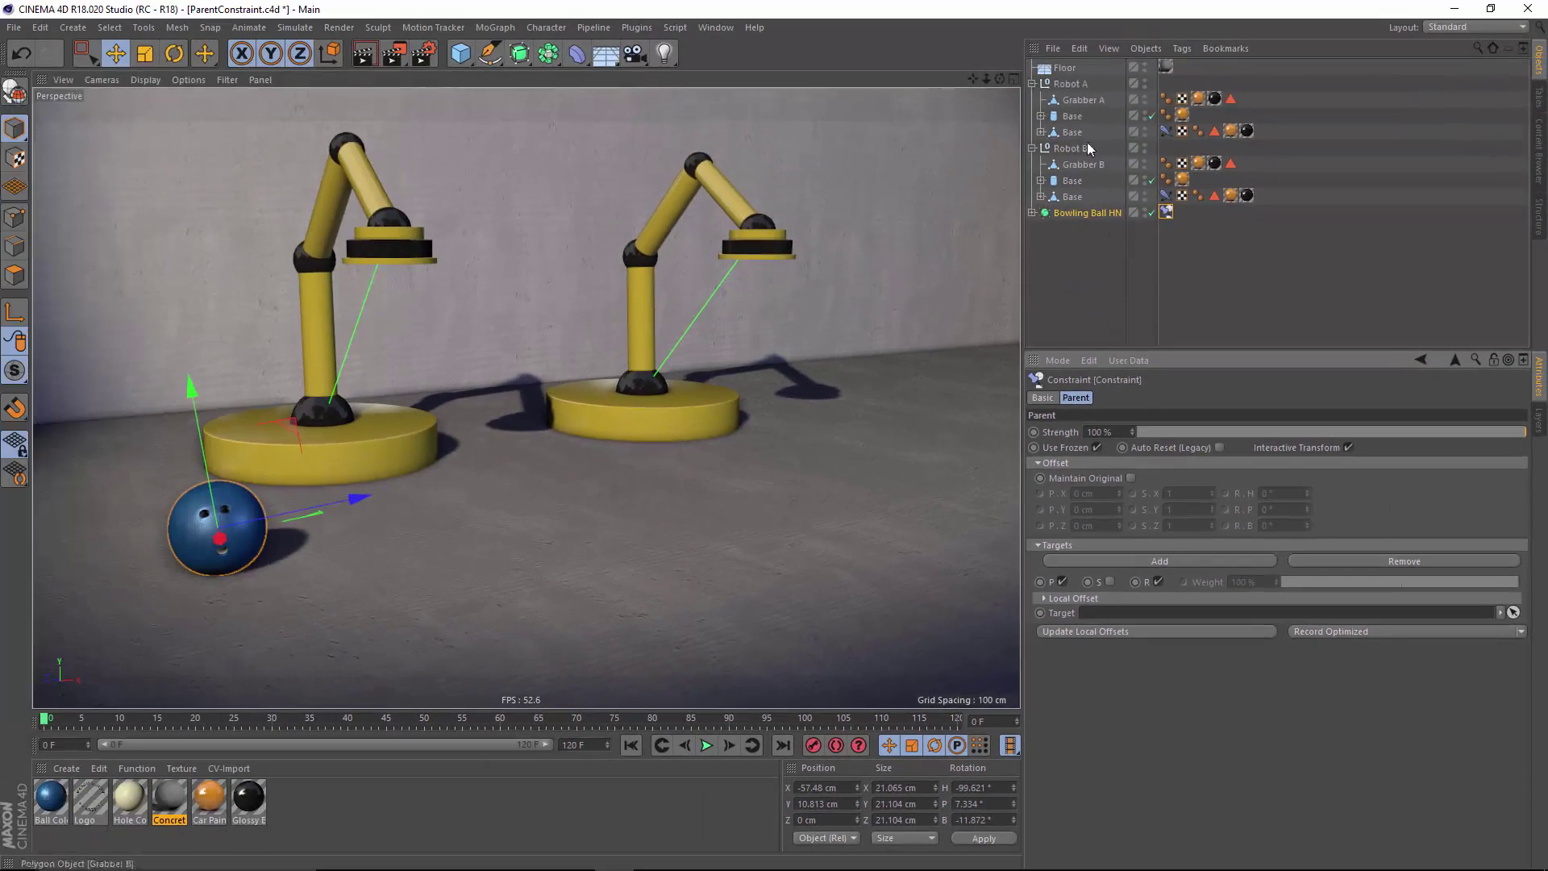
Set Floor as the first parent constraint target
{"action": "left_click", "coordinate": [1065, 70]}
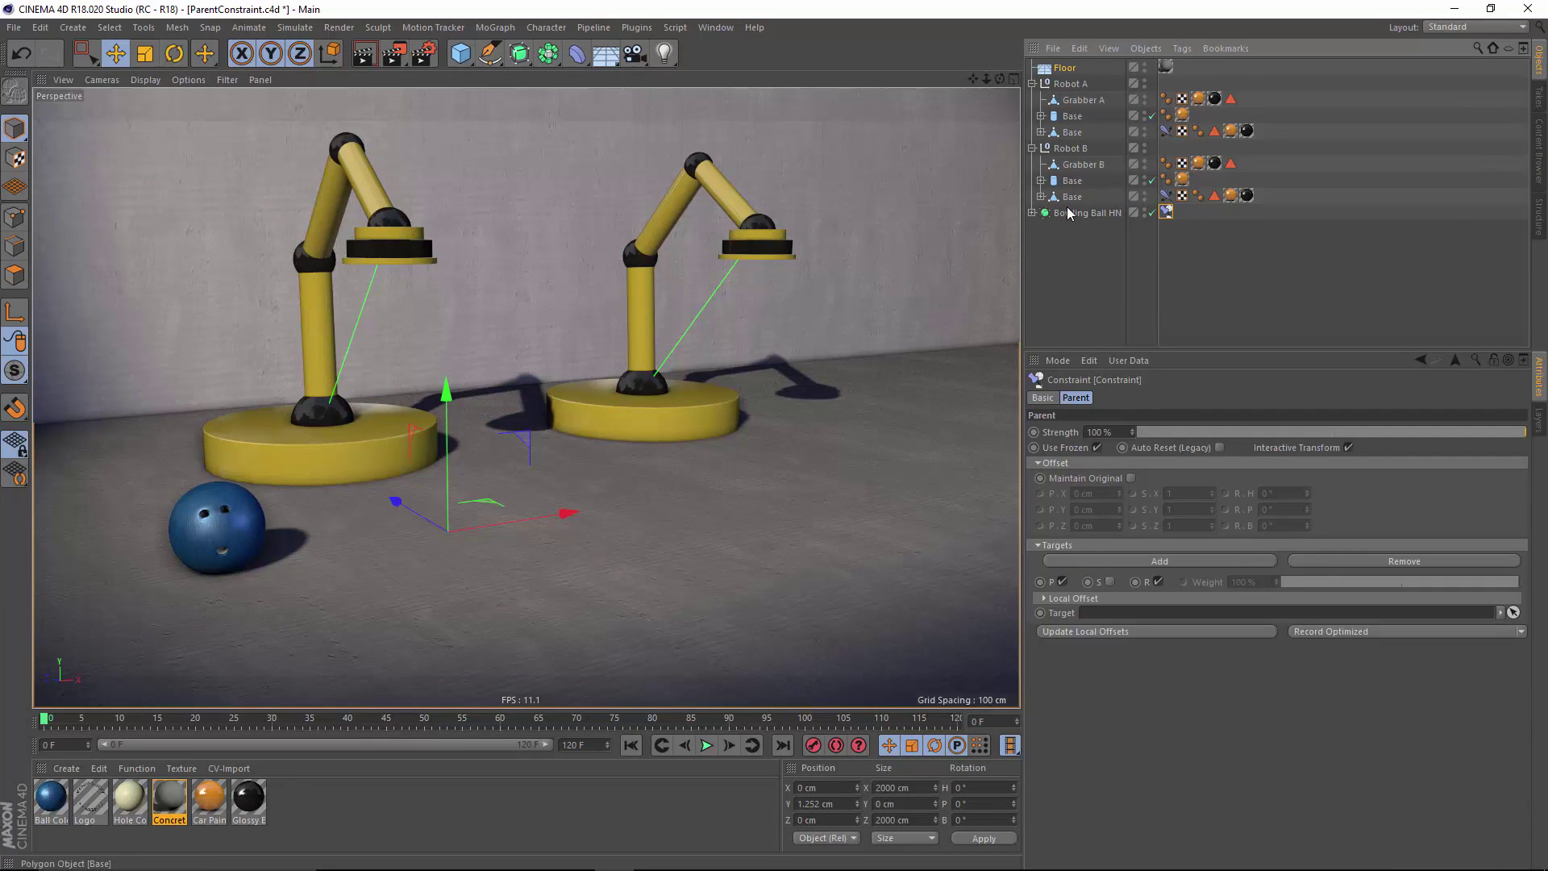
{"action": "left_click_drag", "start_coordinate": [1061, 64], "coordinate": [1090, 381]}
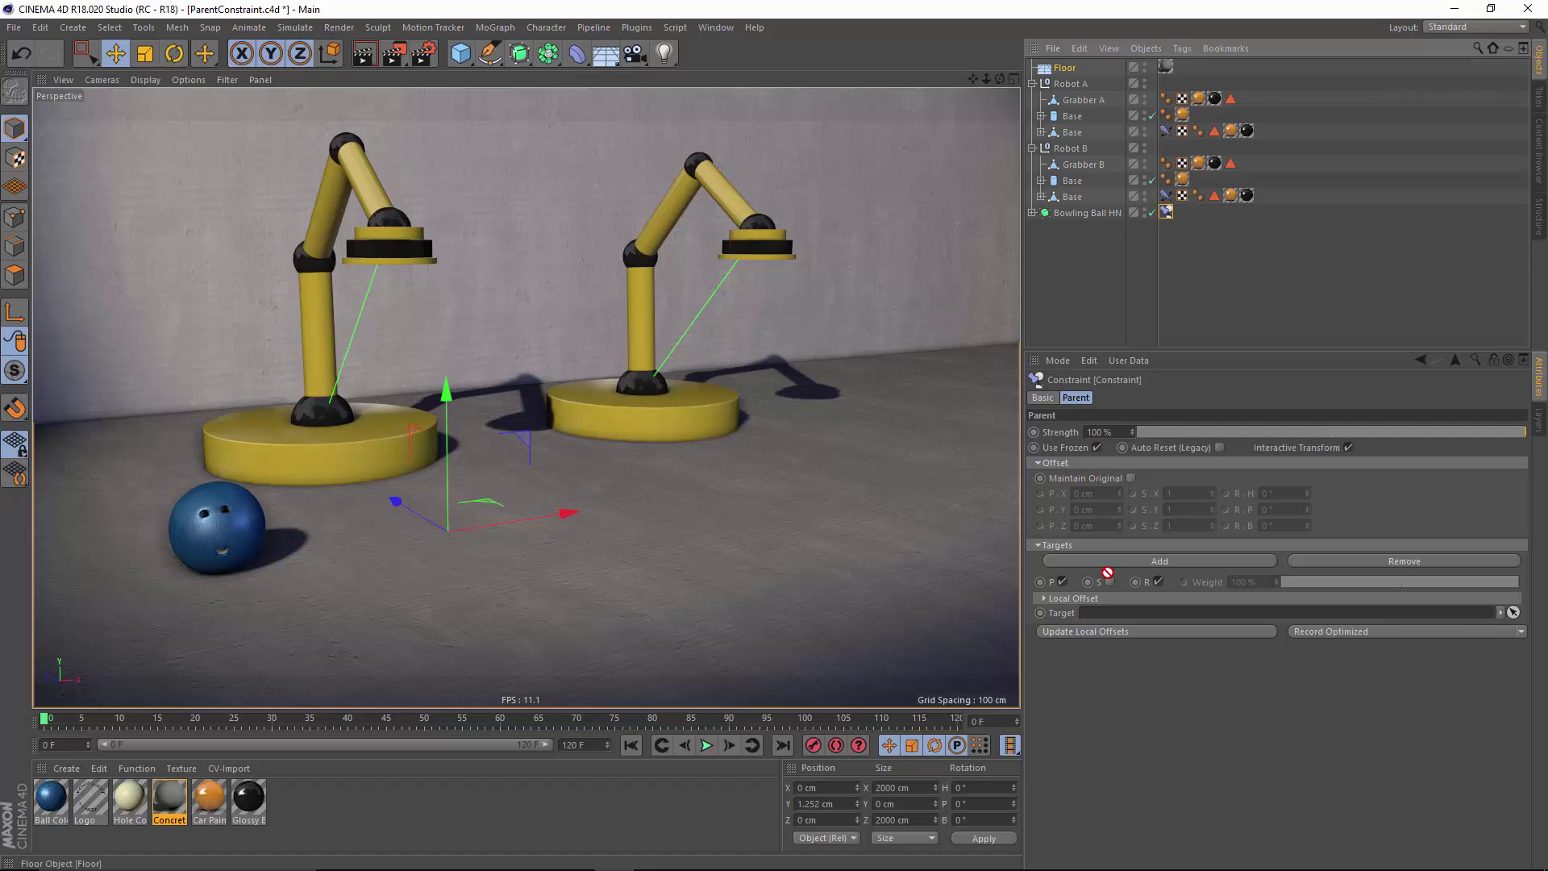
{"action": "left_click_drag", "start_coordinate": [1108, 572], "coordinate": [1100, 614]}
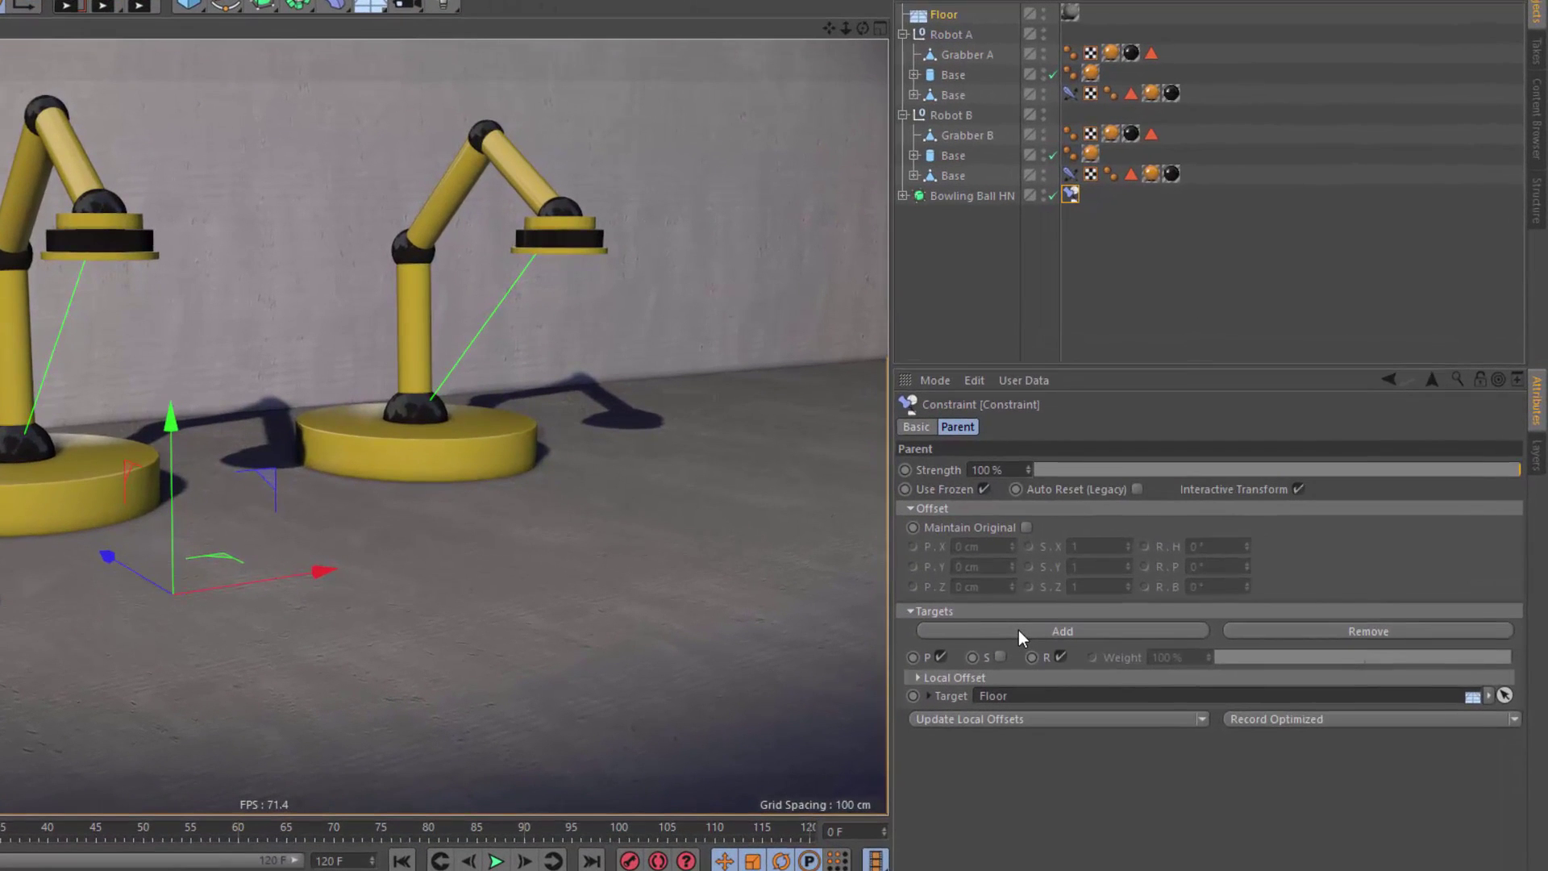
Add Grabber A and Grabber B as the second and third parent targets
{"action": "left_click", "coordinate": [1018, 630]}
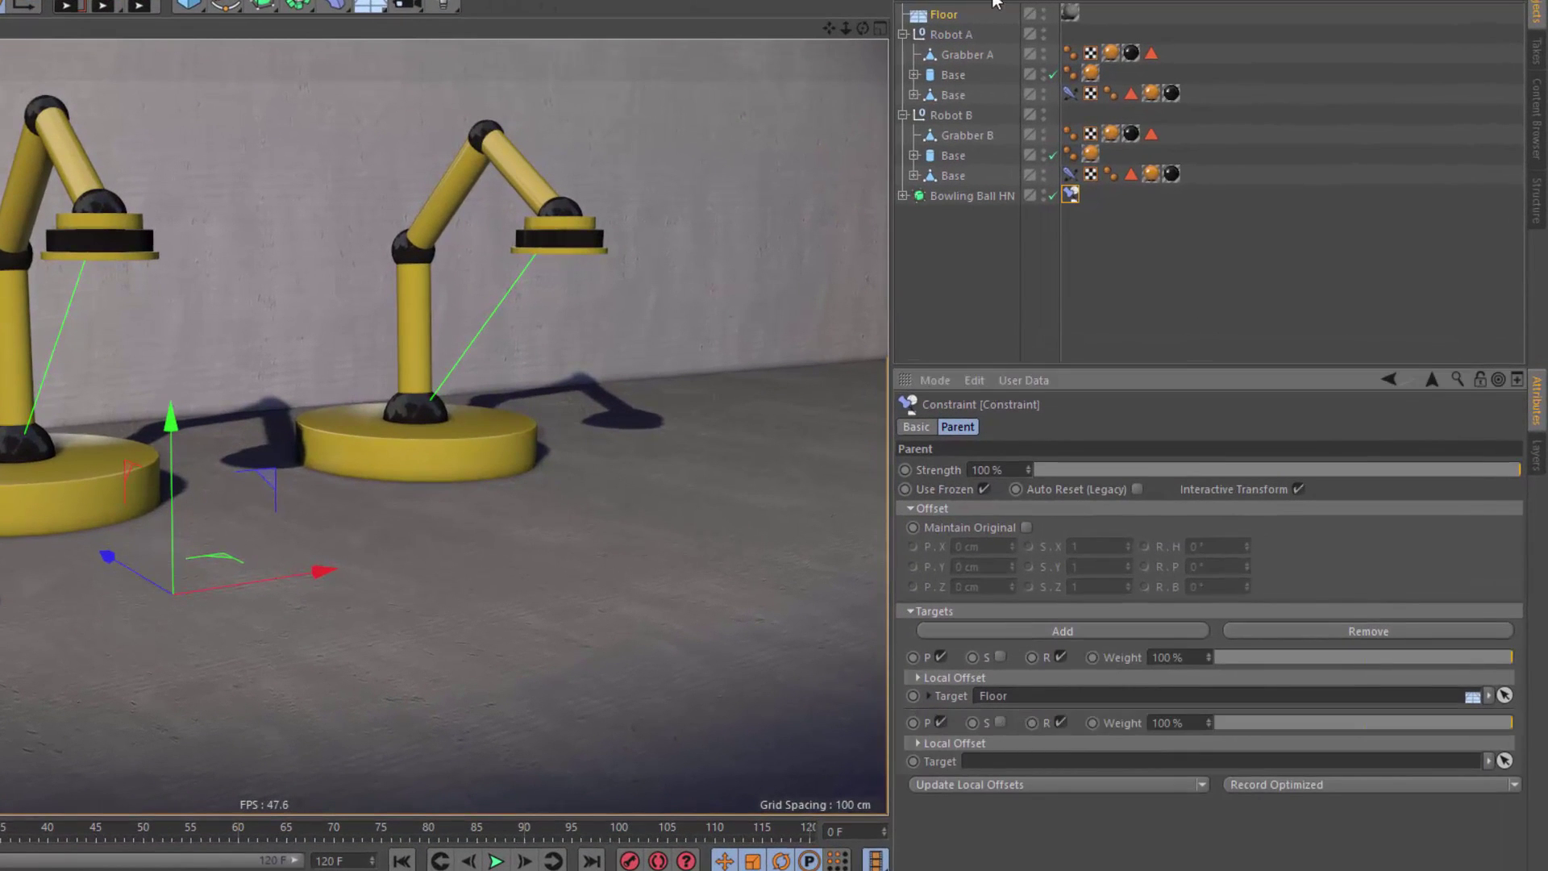
{"action": "left_click_drag", "start_coordinate": [957, 53], "coordinate": [1008, 763]}
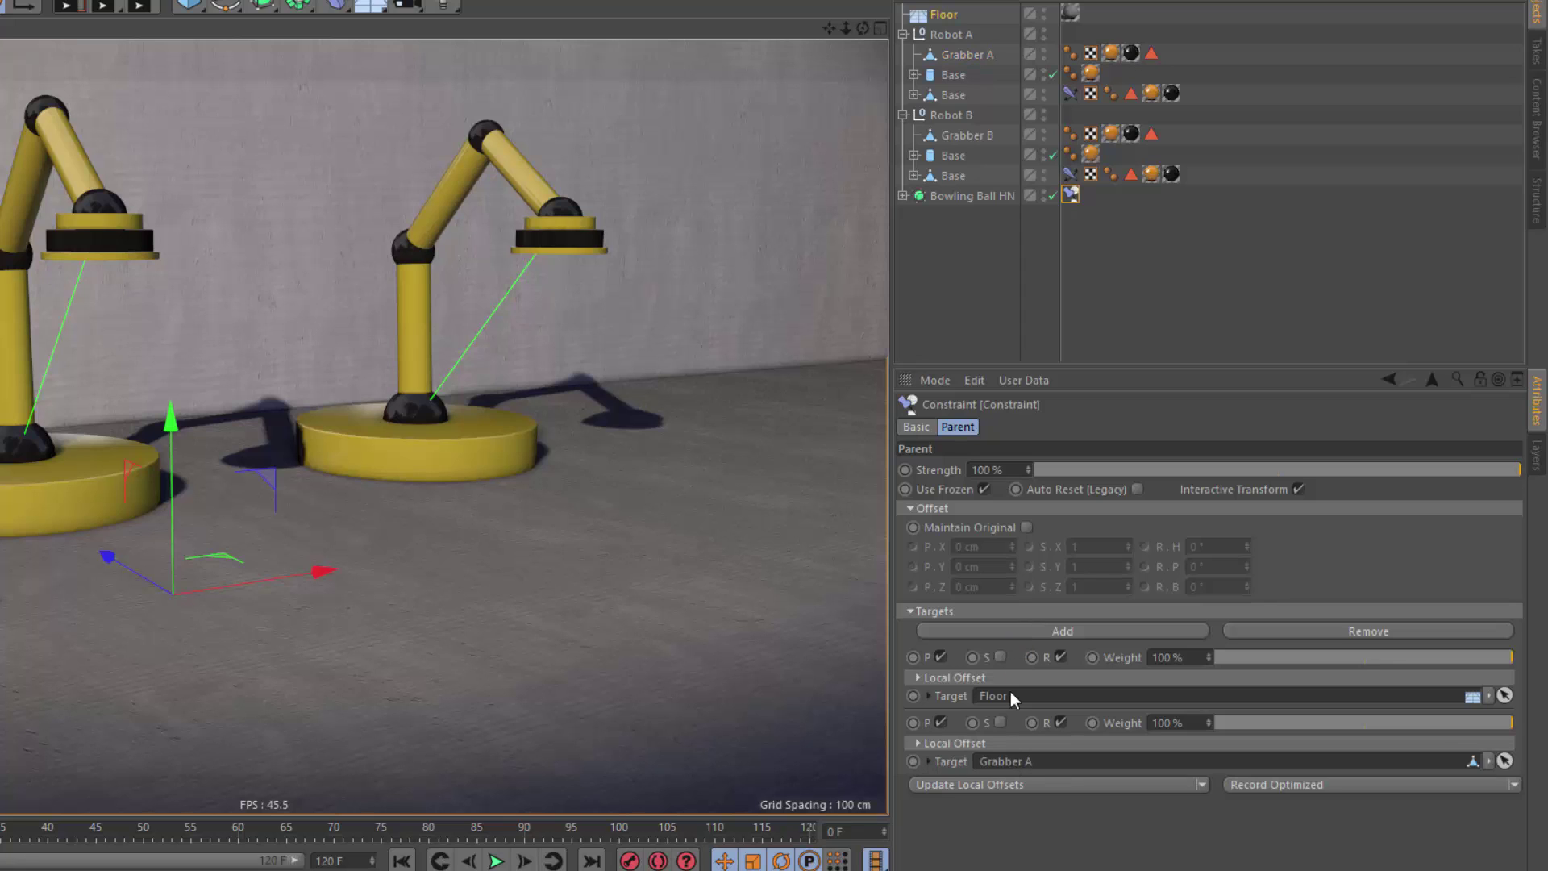
{"action": "left_click", "coordinate": [961, 133]}
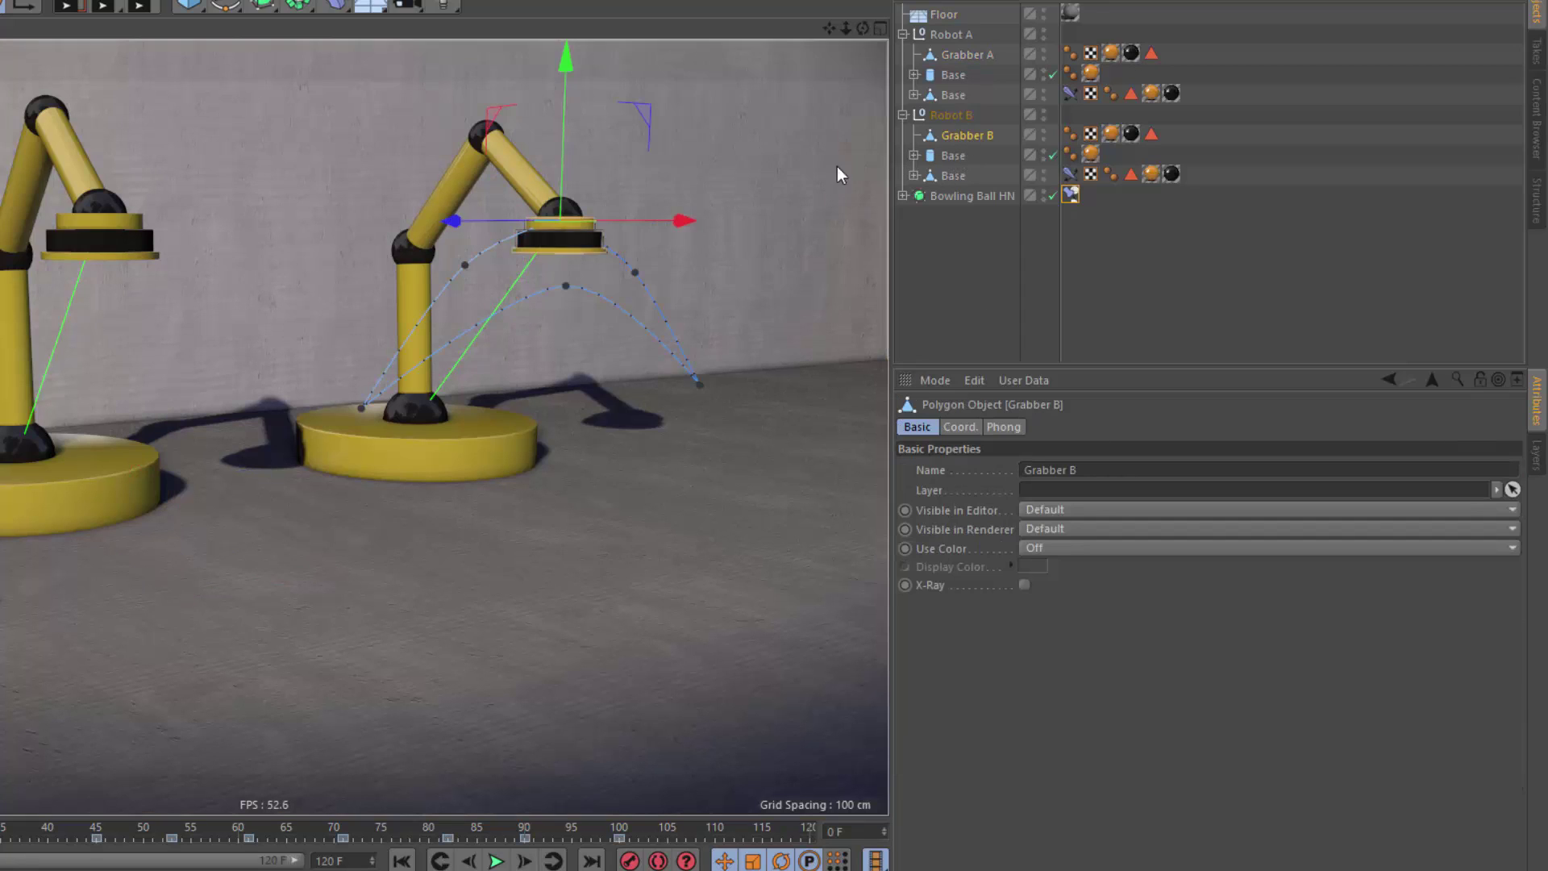
{"action": "left_click", "coordinate": [1072, 195]}
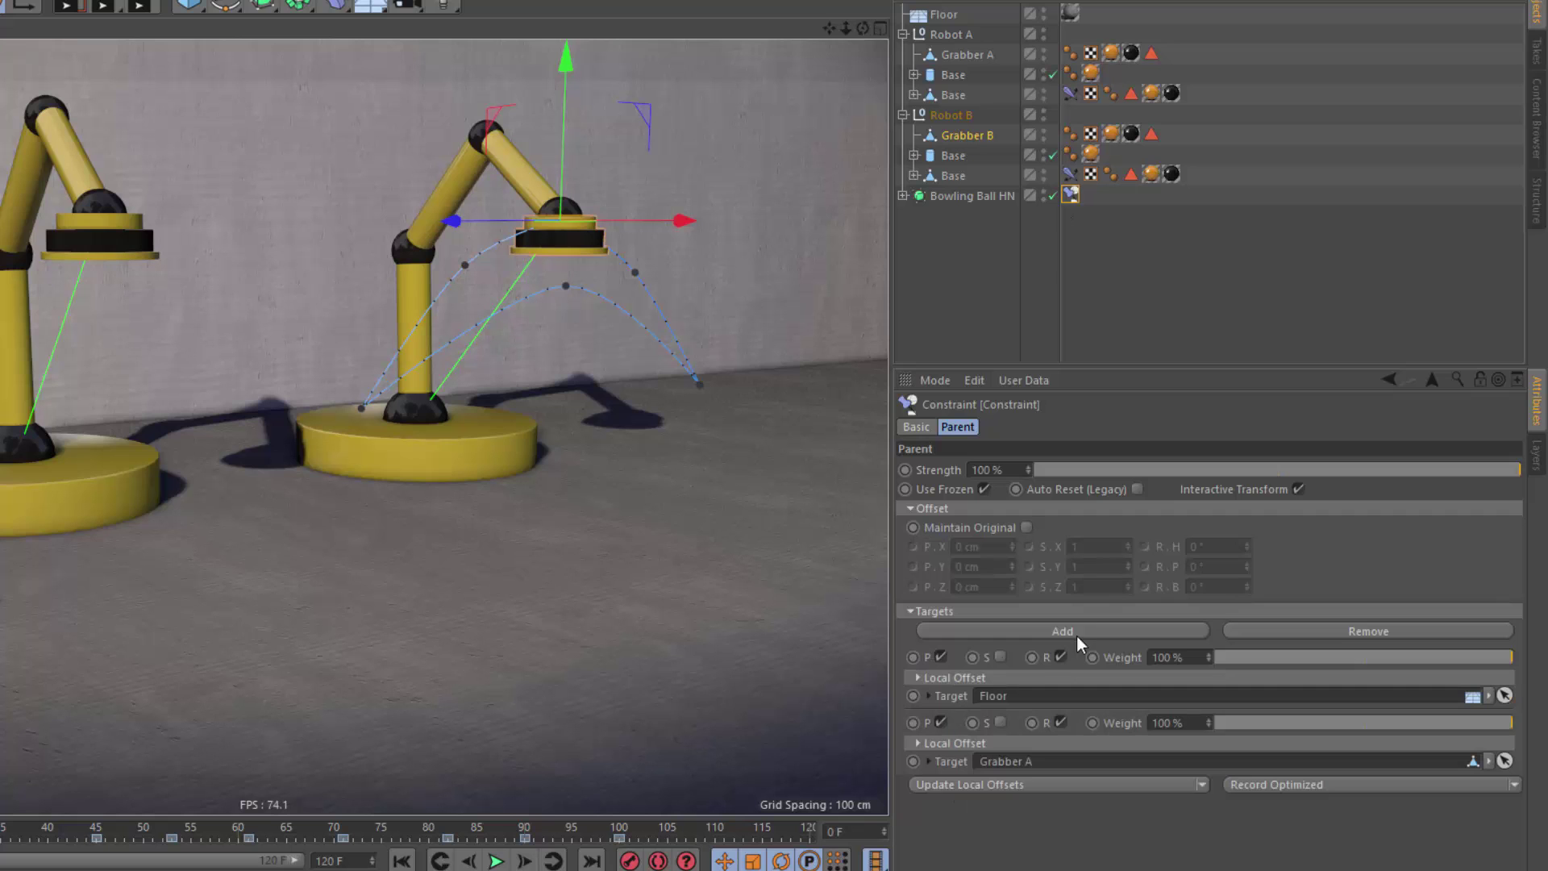
{"action": "left_click", "coordinate": [1091, 628]}
{"action": "left_click_drag", "start_coordinate": [955, 142], "coordinate": [1003, 831]}
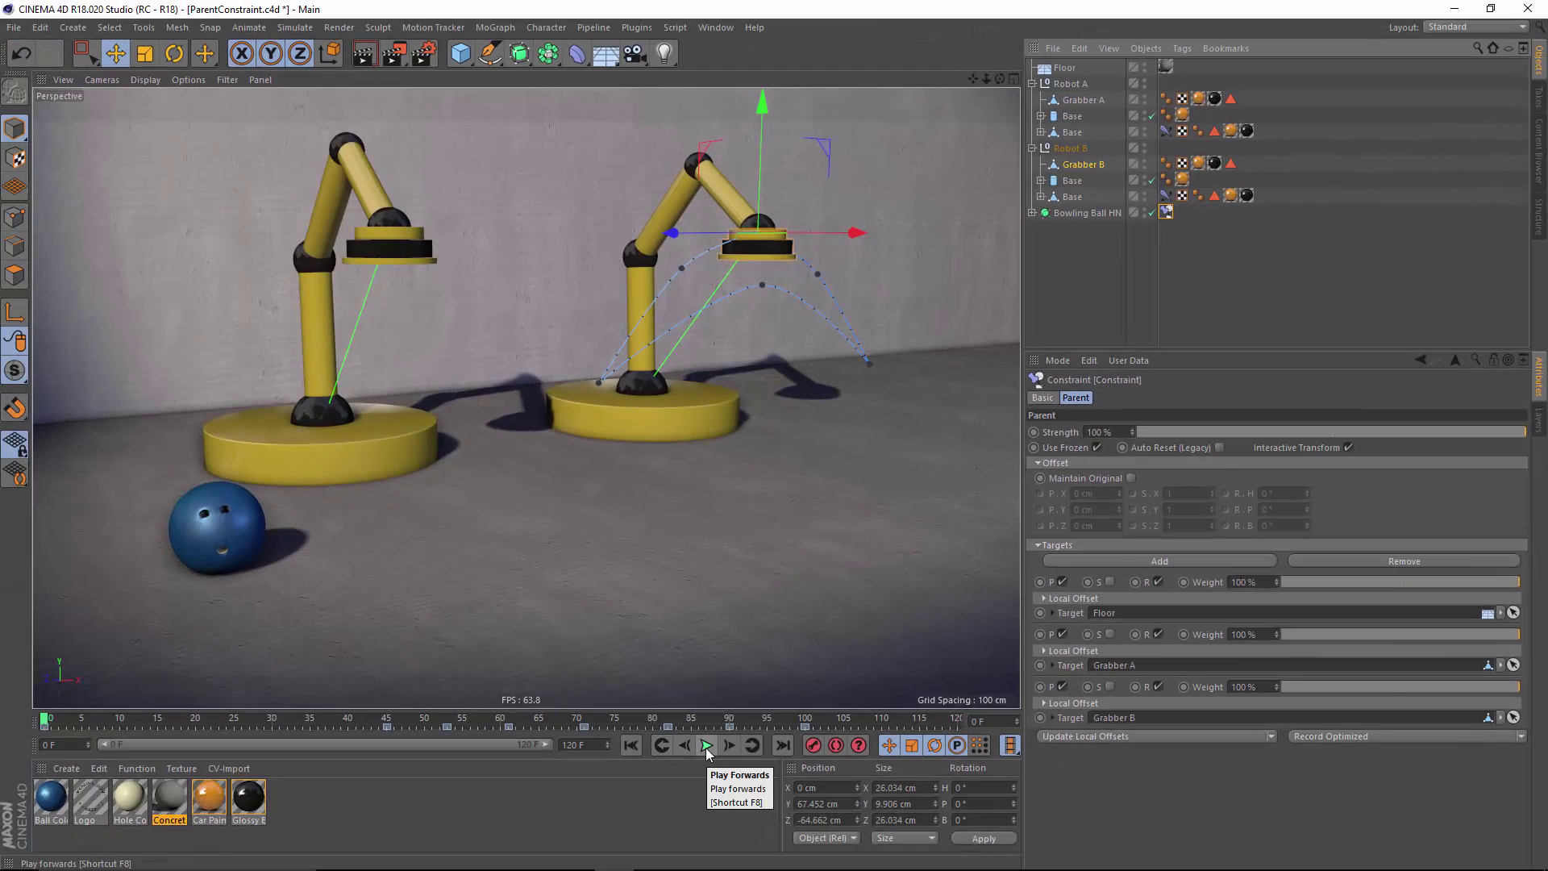
Play the animation and drag the Grabber A, Grabber B and Floor target weights to 0%
{"action": "left_click", "coordinate": [705, 746]}
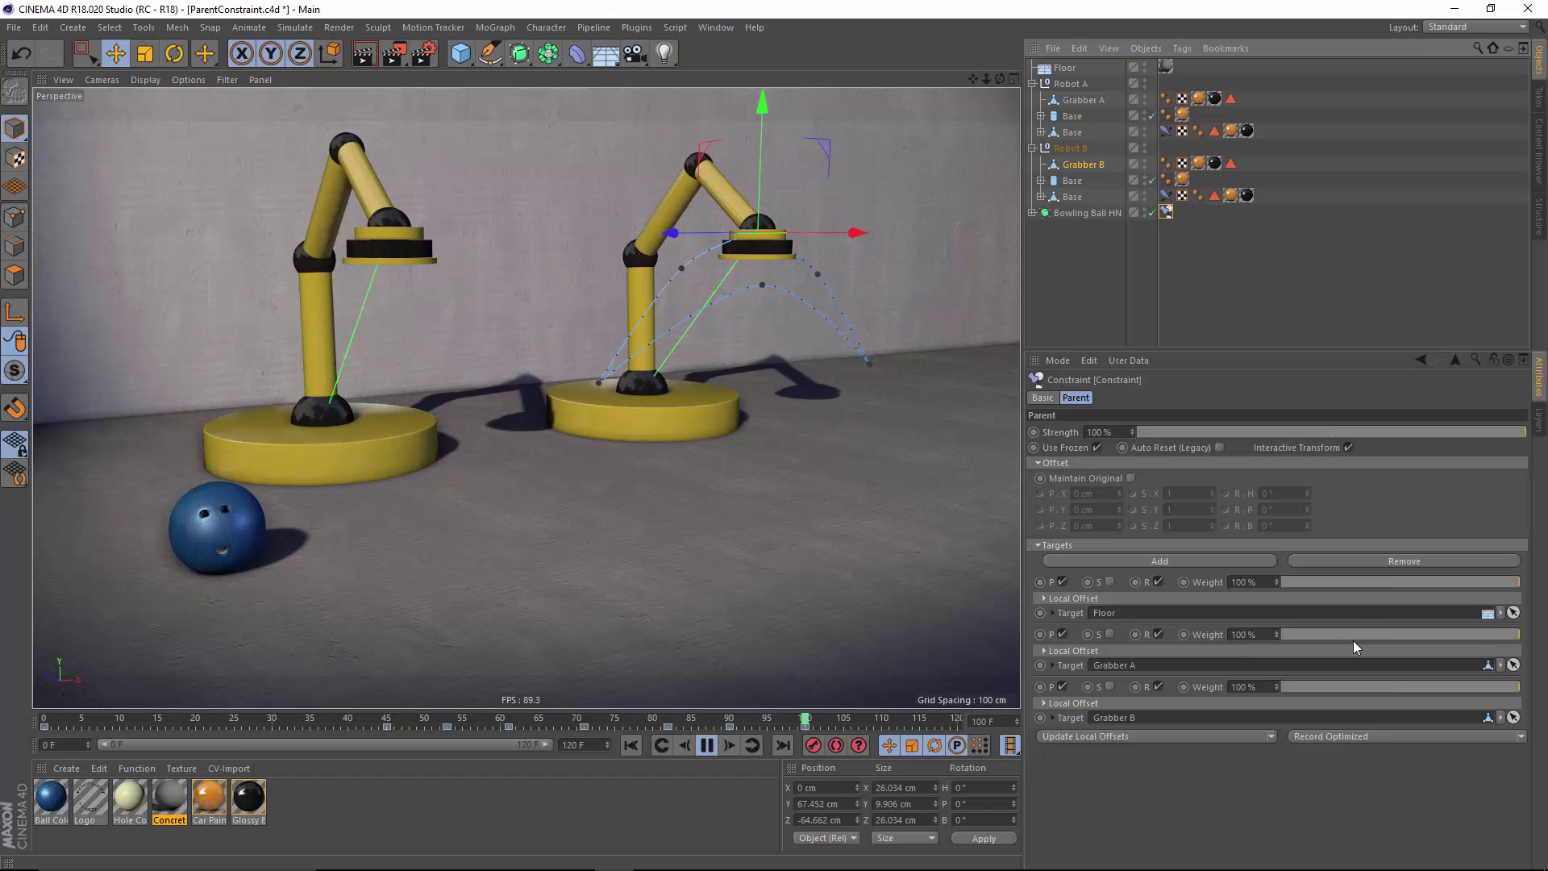
{"action": "left_click_drag", "start_coordinate": [1357, 639], "coordinate": [1203, 642]}
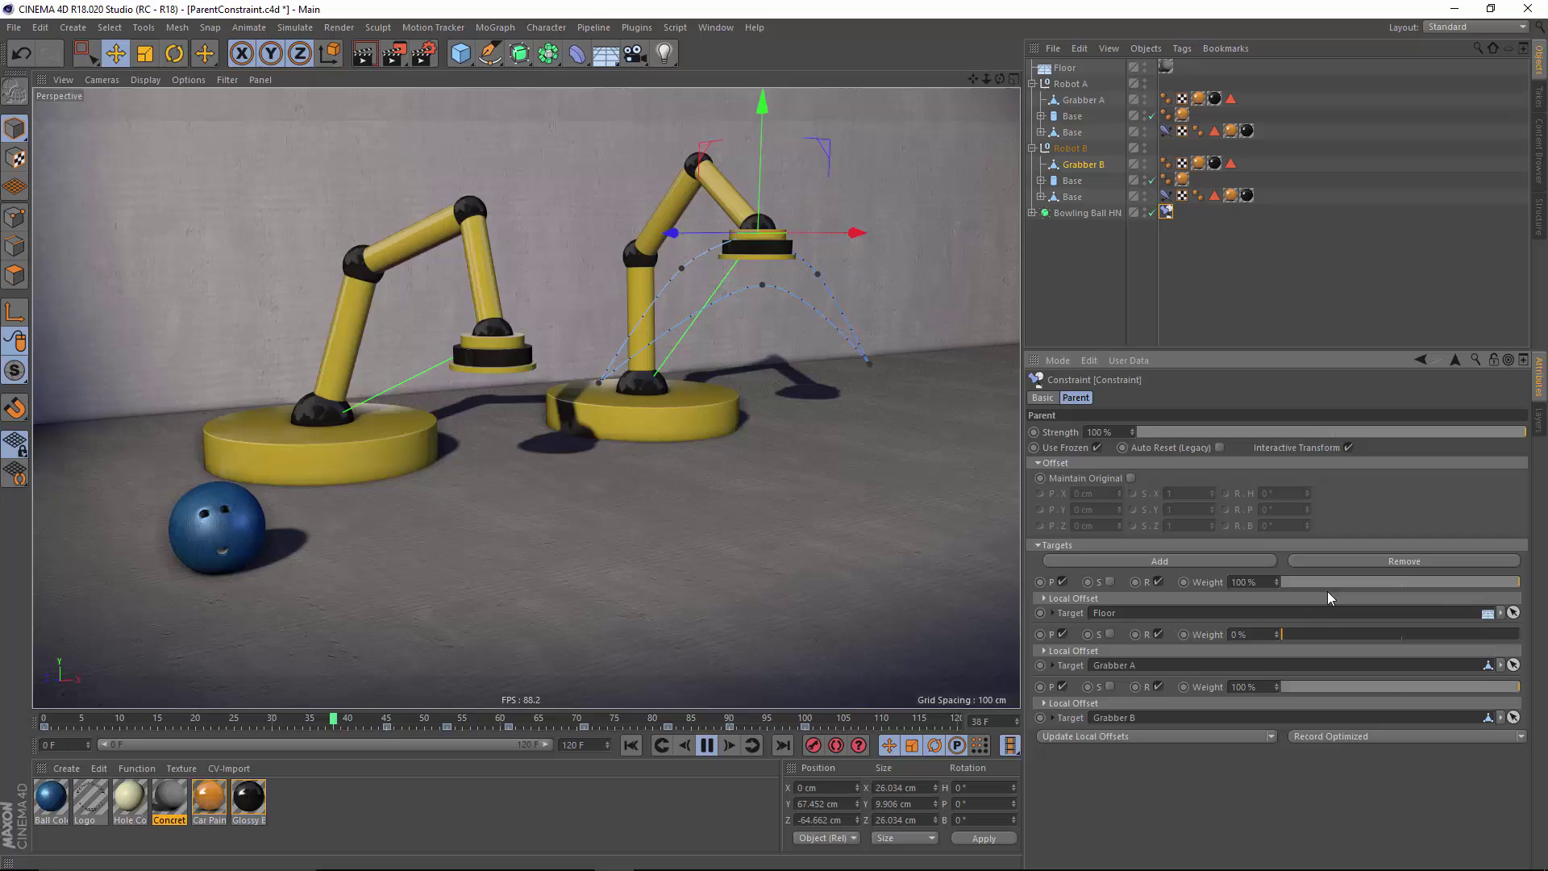
{"action": "left_click_drag", "start_coordinate": [1337, 687], "coordinate": [1207, 697]}
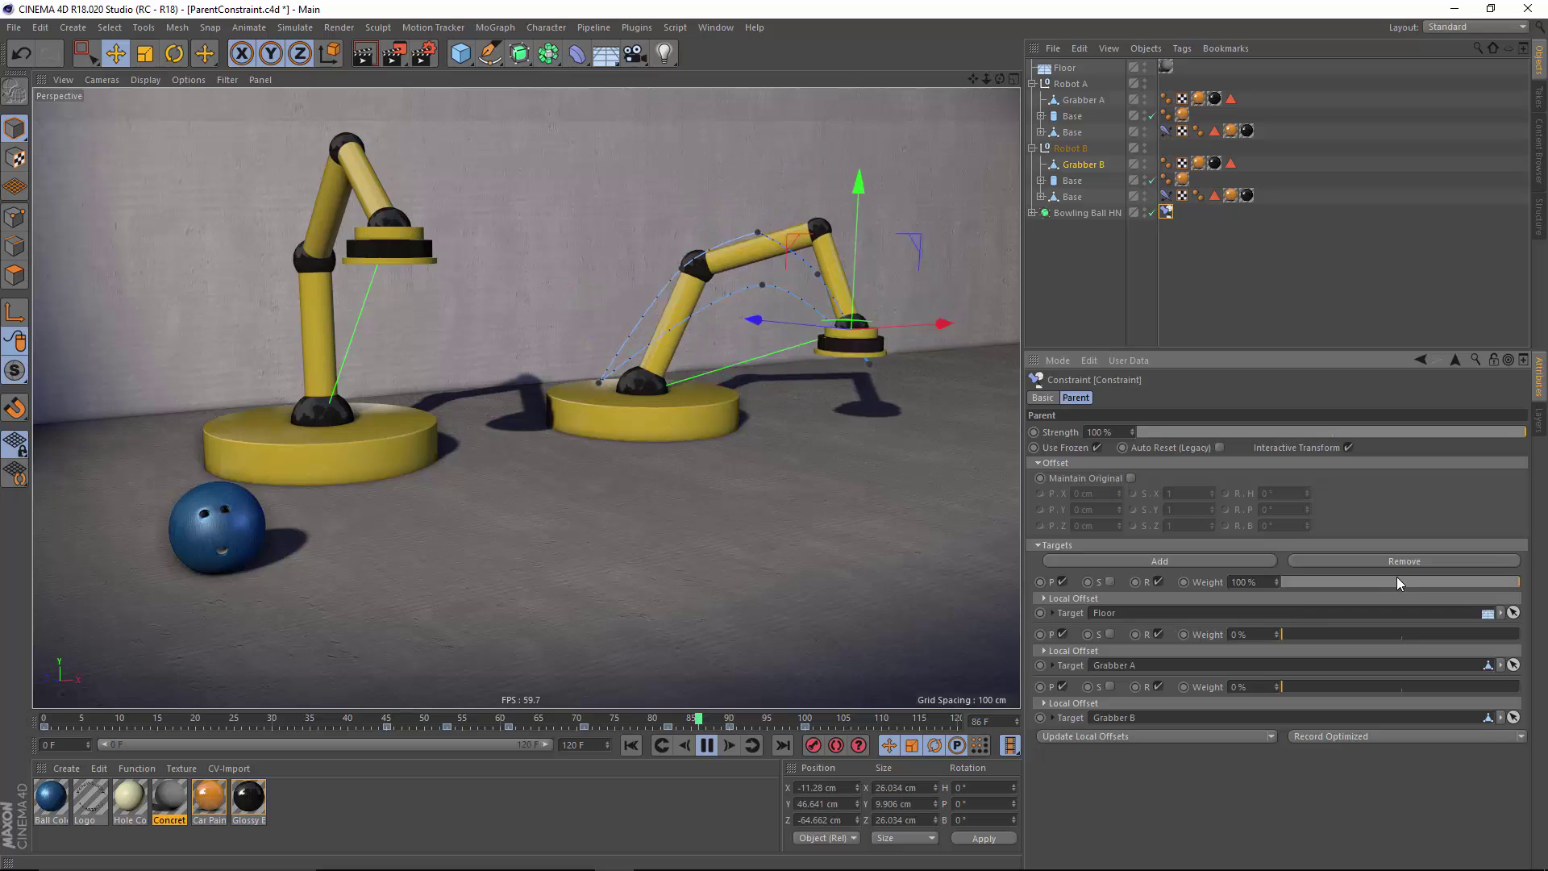
{"action": "left_click_drag", "start_coordinate": [1397, 577], "coordinate": [1519, 582]}
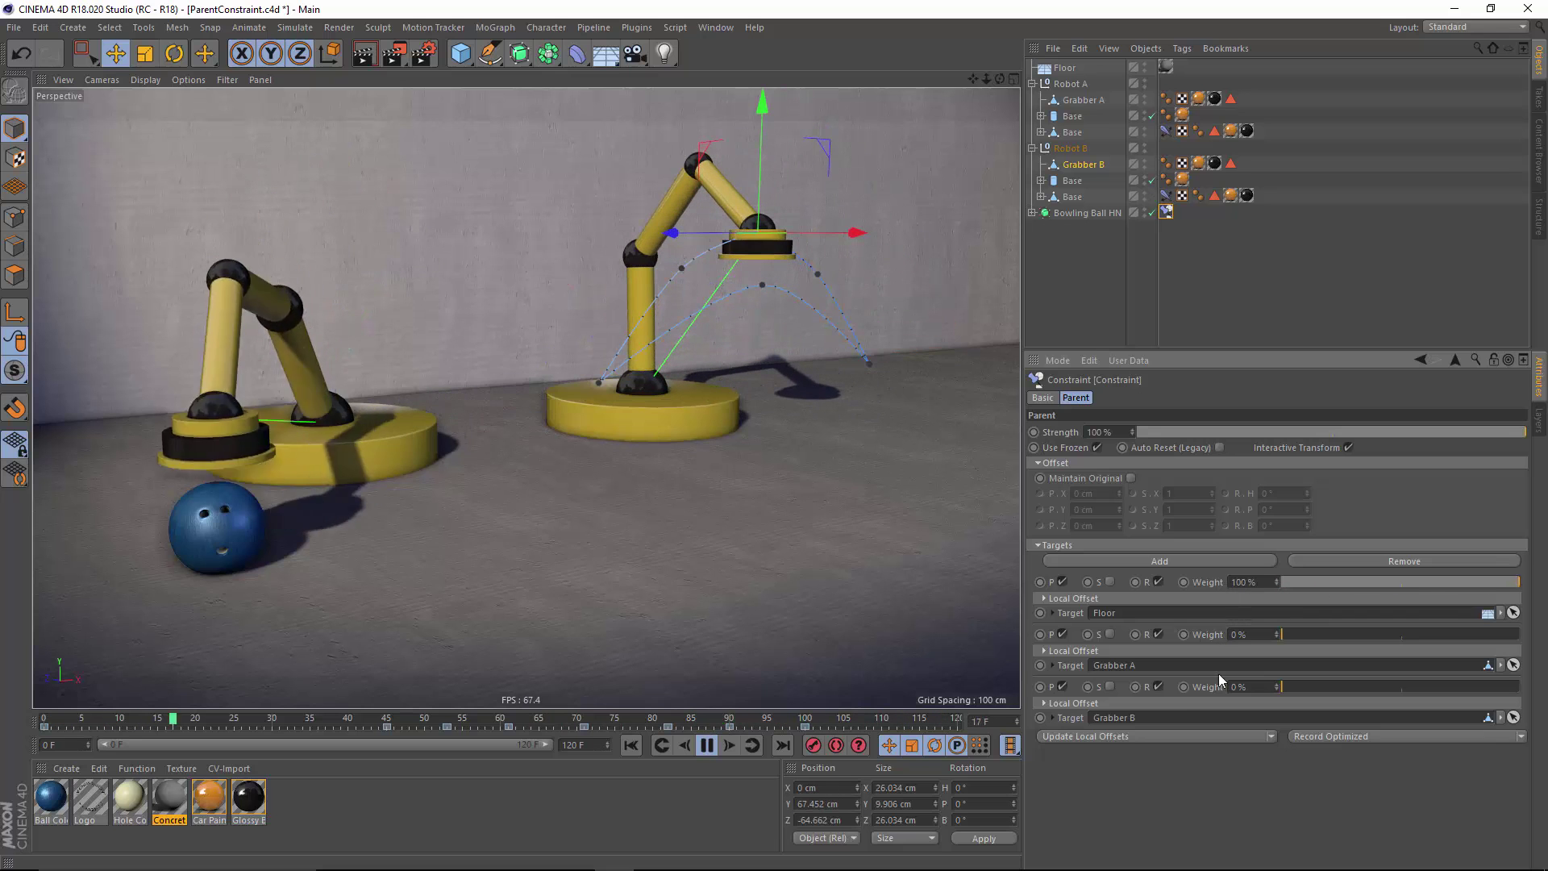
Stop playback, return to frame 0, and raise Grabber A's weight to 100%
{"action": "left_click", "coordinate": [707, 745]}
{"action": "left_click", "coordinate": [630, 745]}
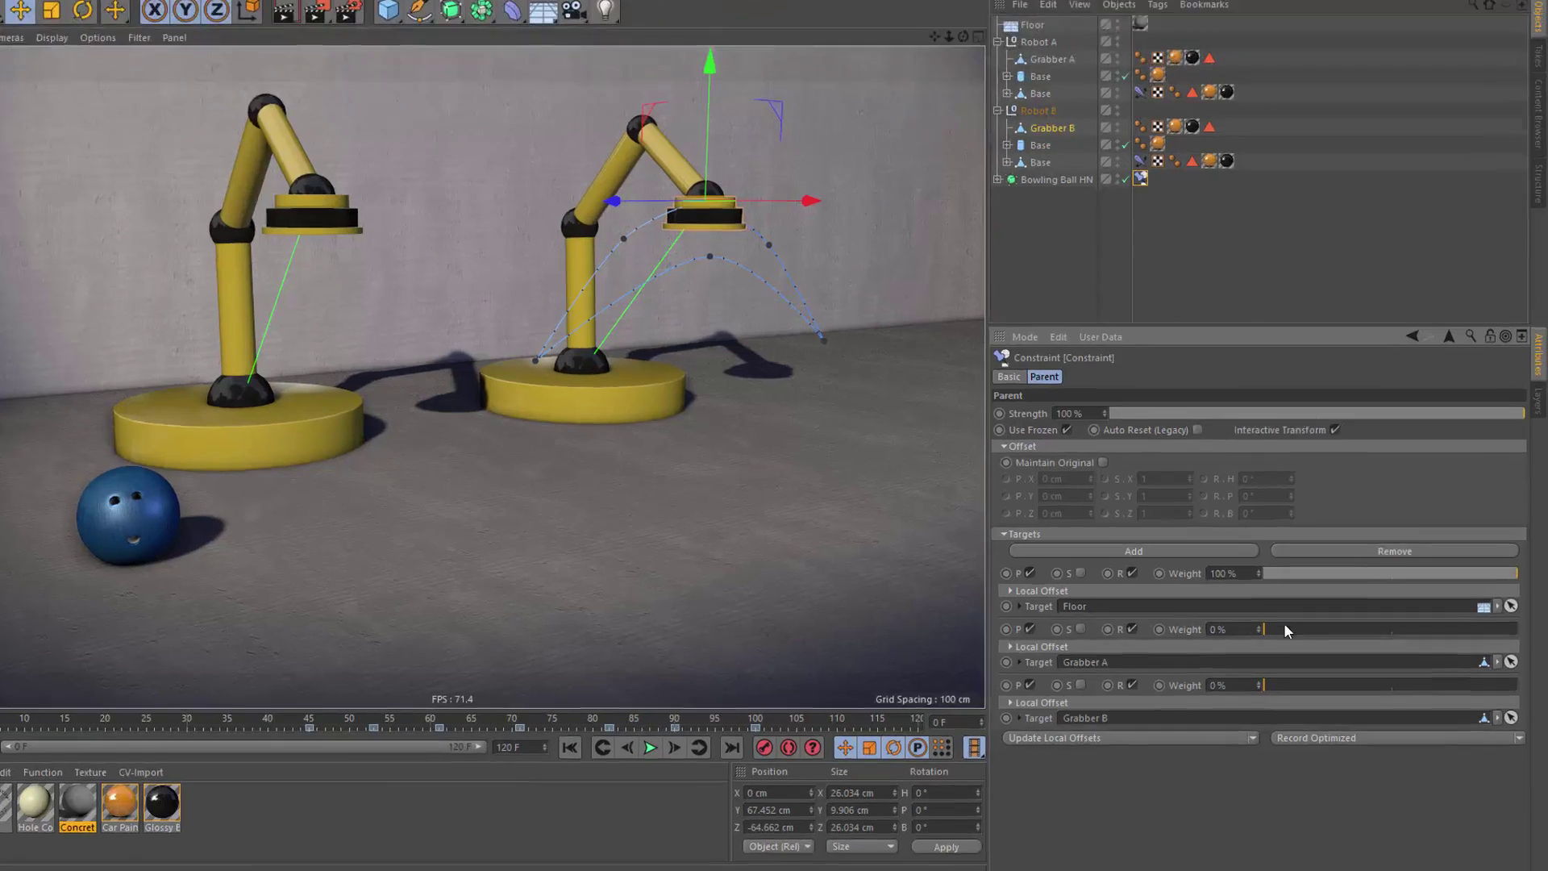
{"action": "left_click_drag", "start_coordinate": [1299, 634], "coordinate": [1304, 643]}
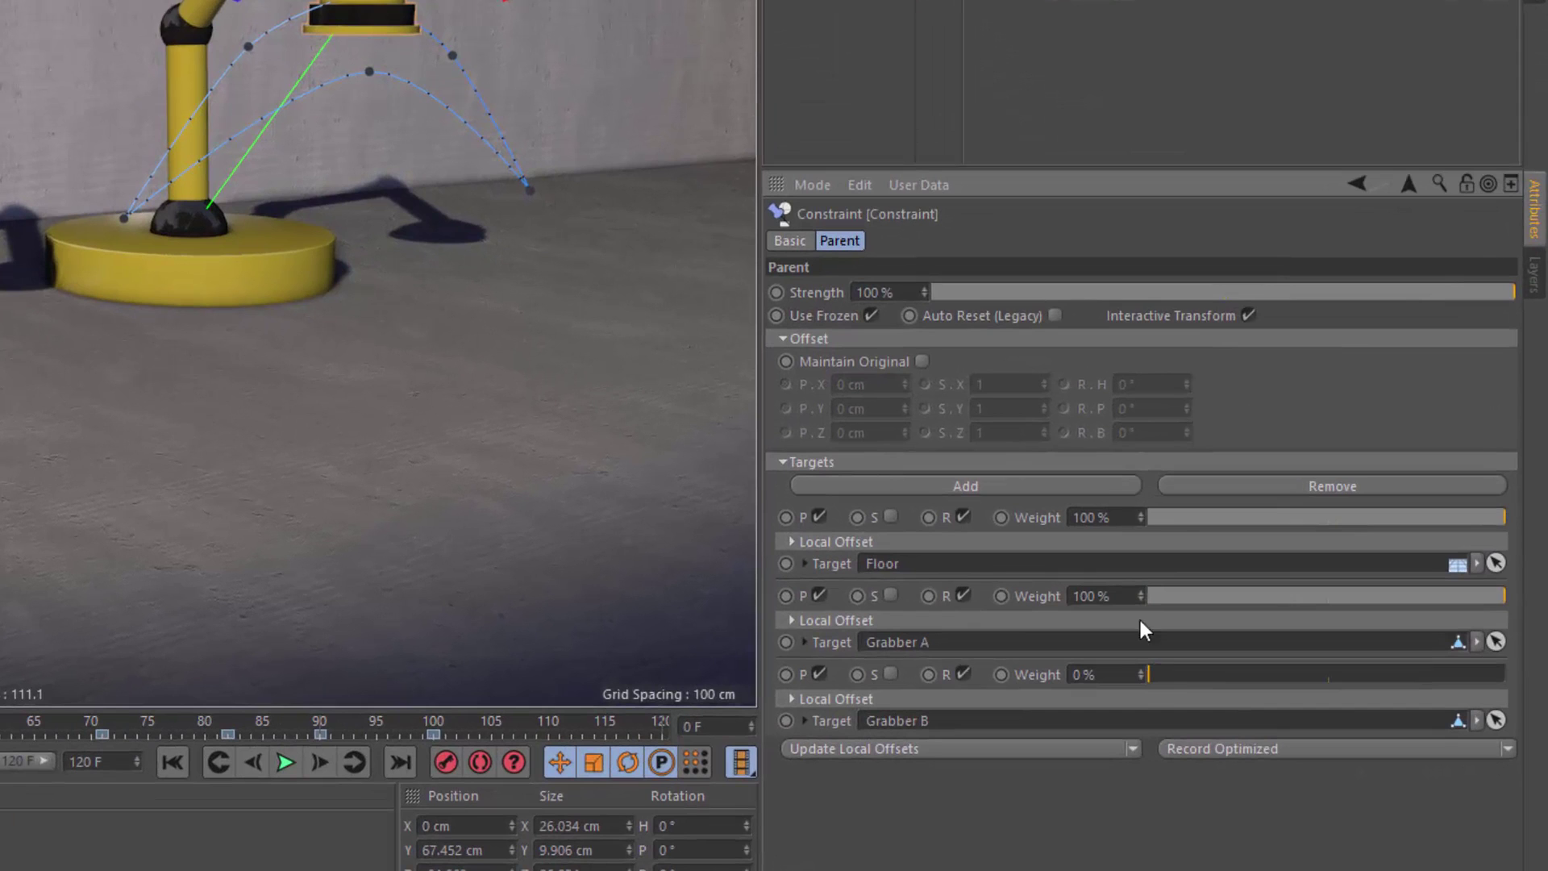
Raise Grabber B's weight to 100%, apply Set Floor, and expand the Floor Local Offset group
{"action": "left_click_drag", "start_coordinate": [1170, 677], "coordinate": [1504, 675]}
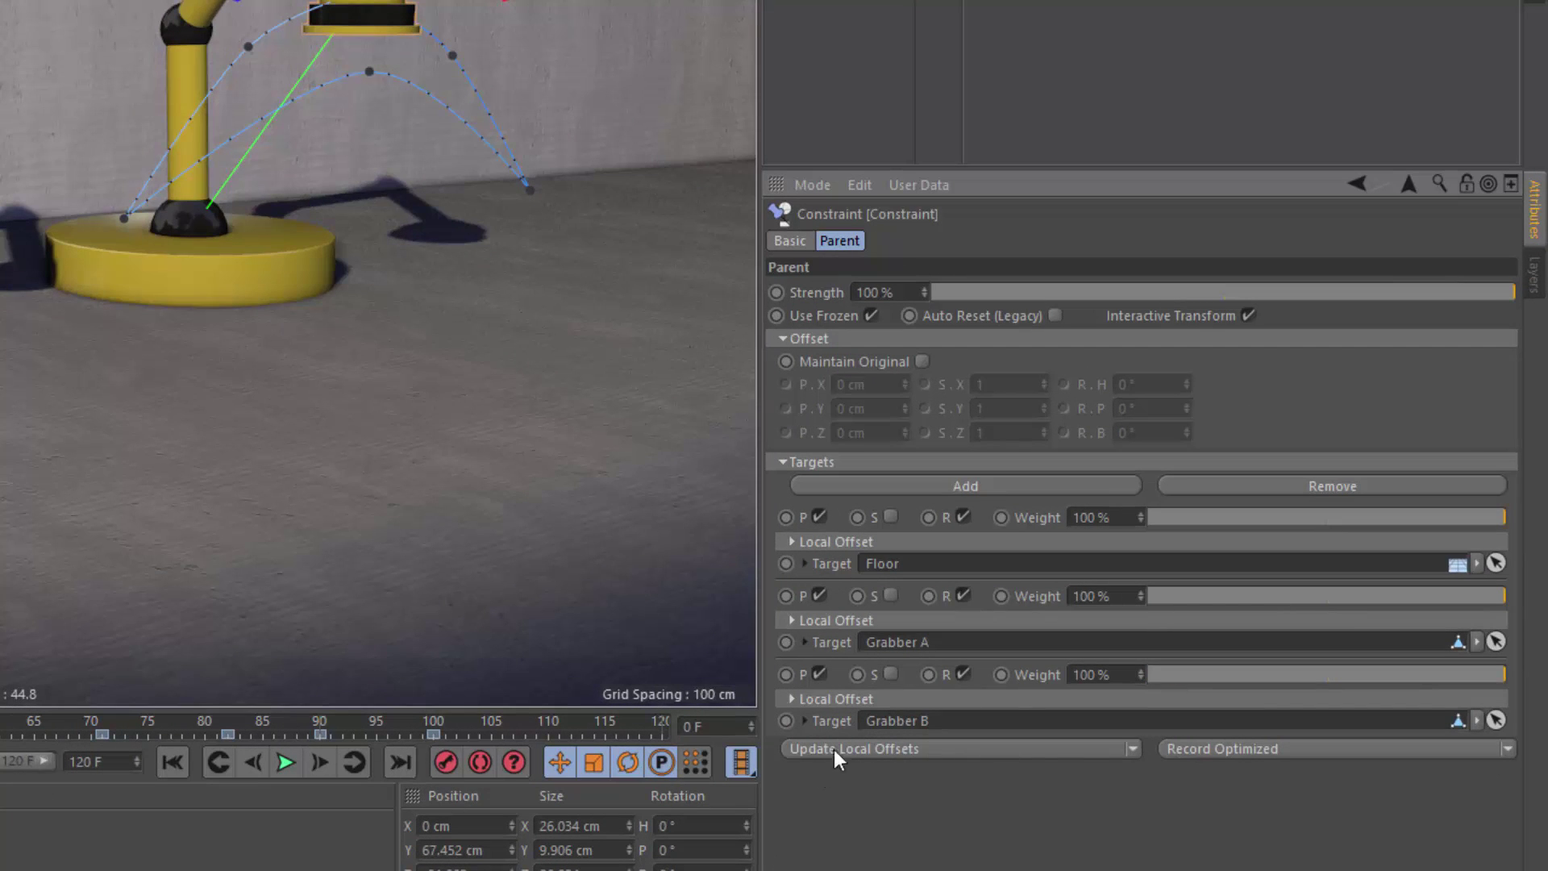
{"action": "left_click", "coordinate": [1134, 748]}
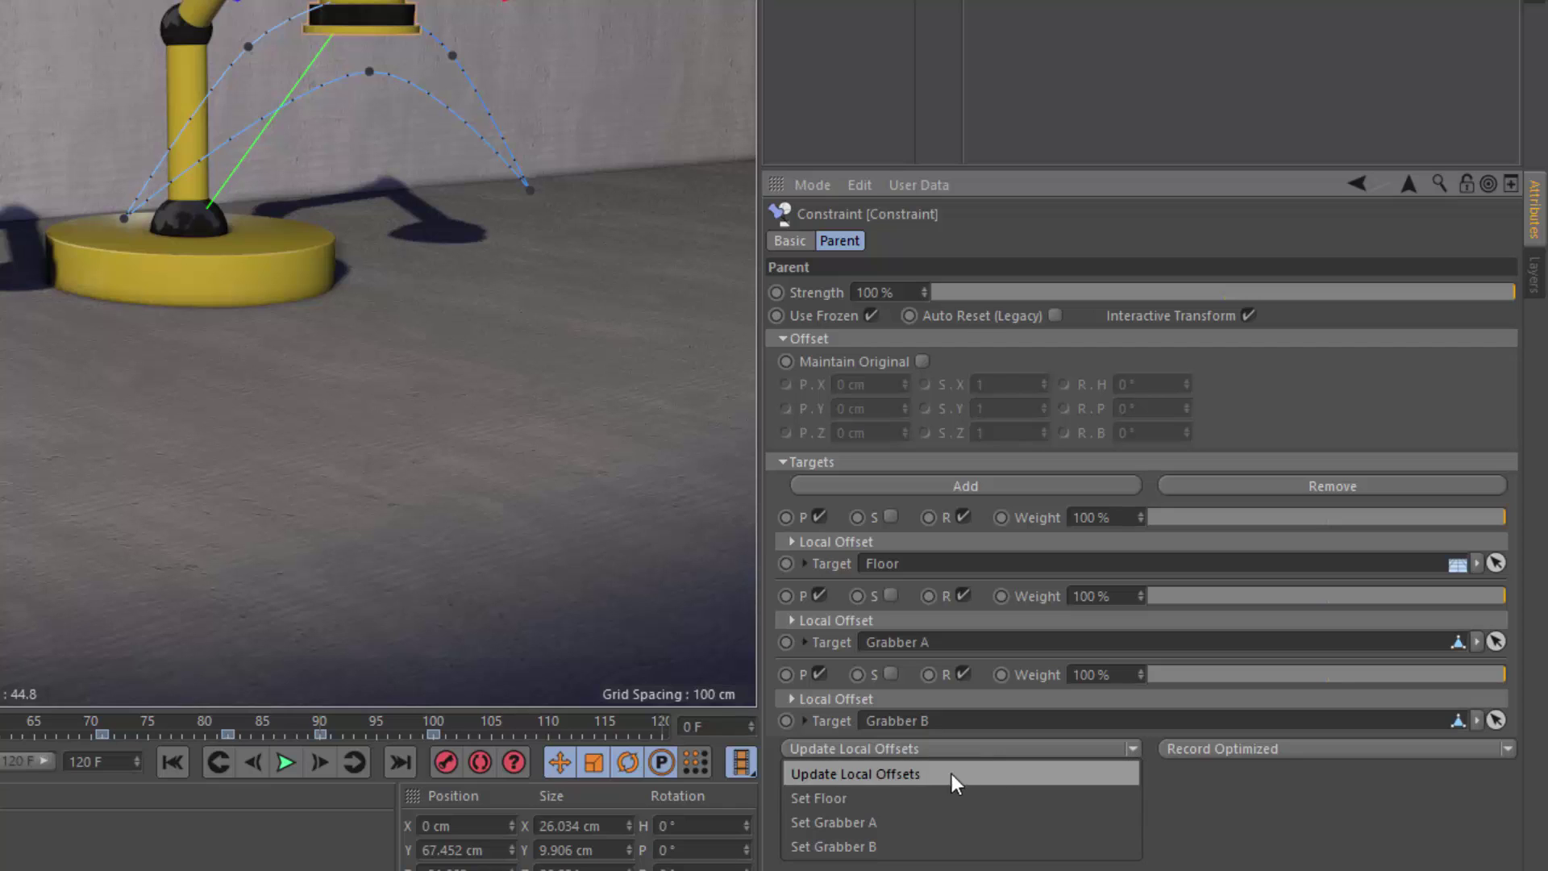
{"action": "left_click", "coordinate": [862, 801]}
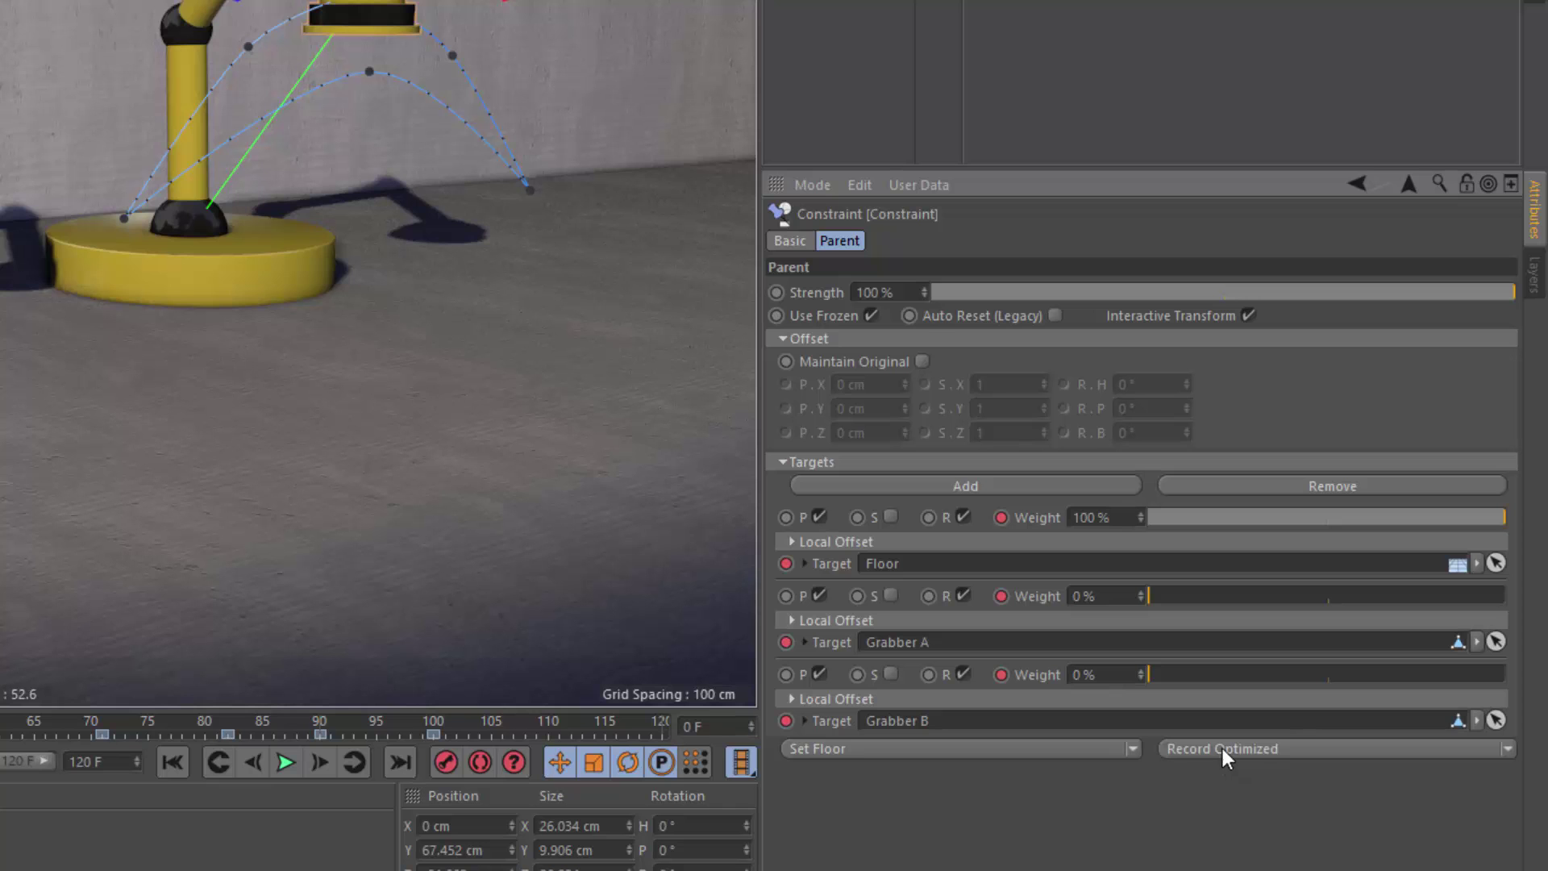
{"action": "left_click", "coordinate": [789, 543]}
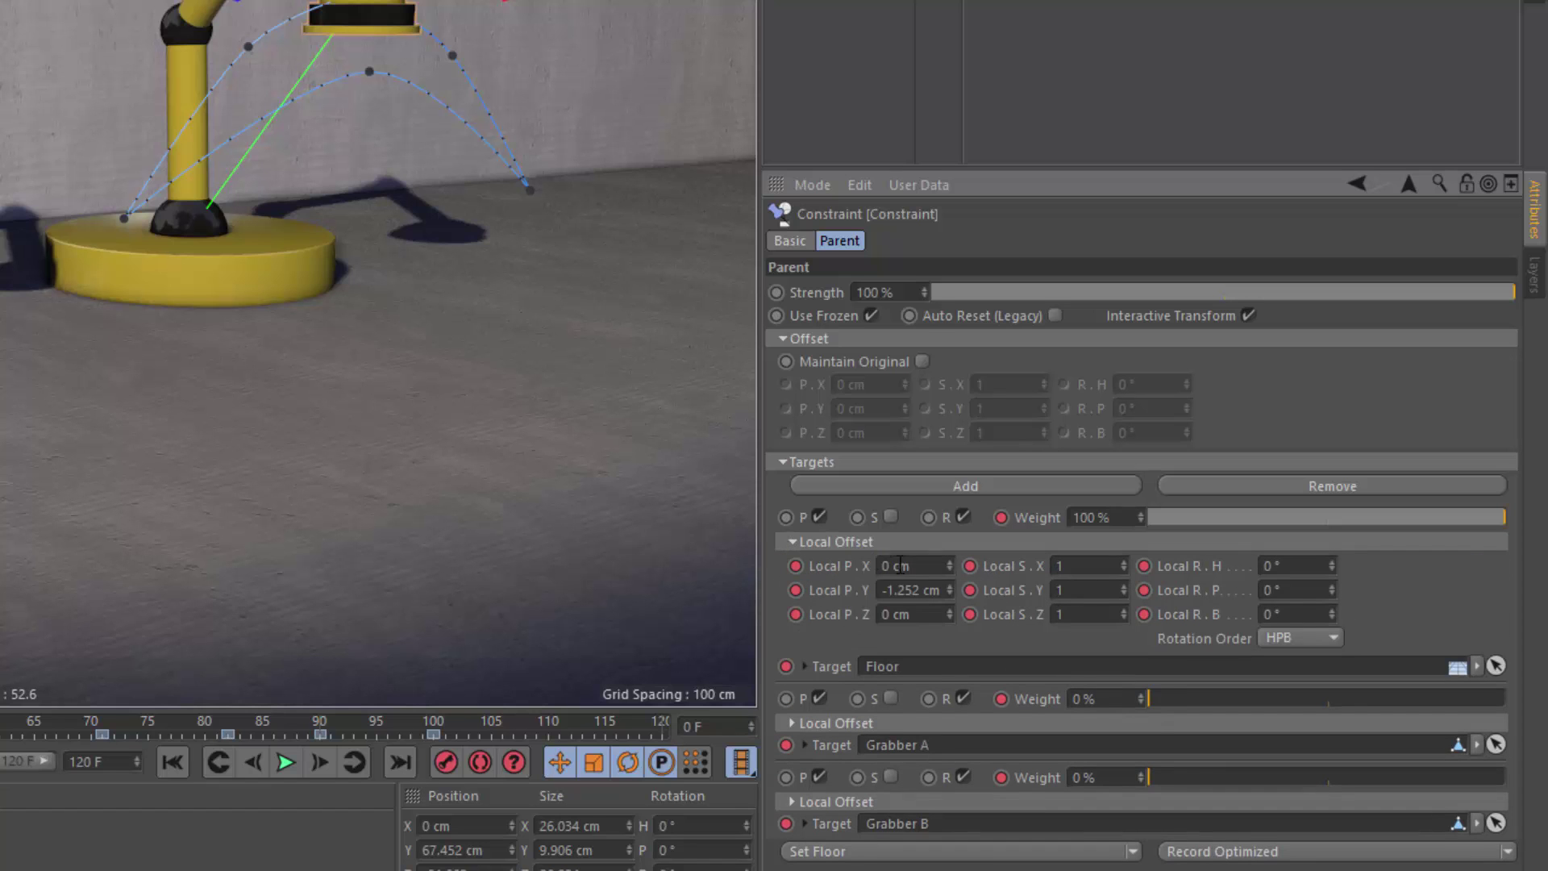
At frame 18 apply Set Grabber A, record the weight keys, and scrub to check the pickup
{"action": "left_click", "coordinate": [814, 543]}
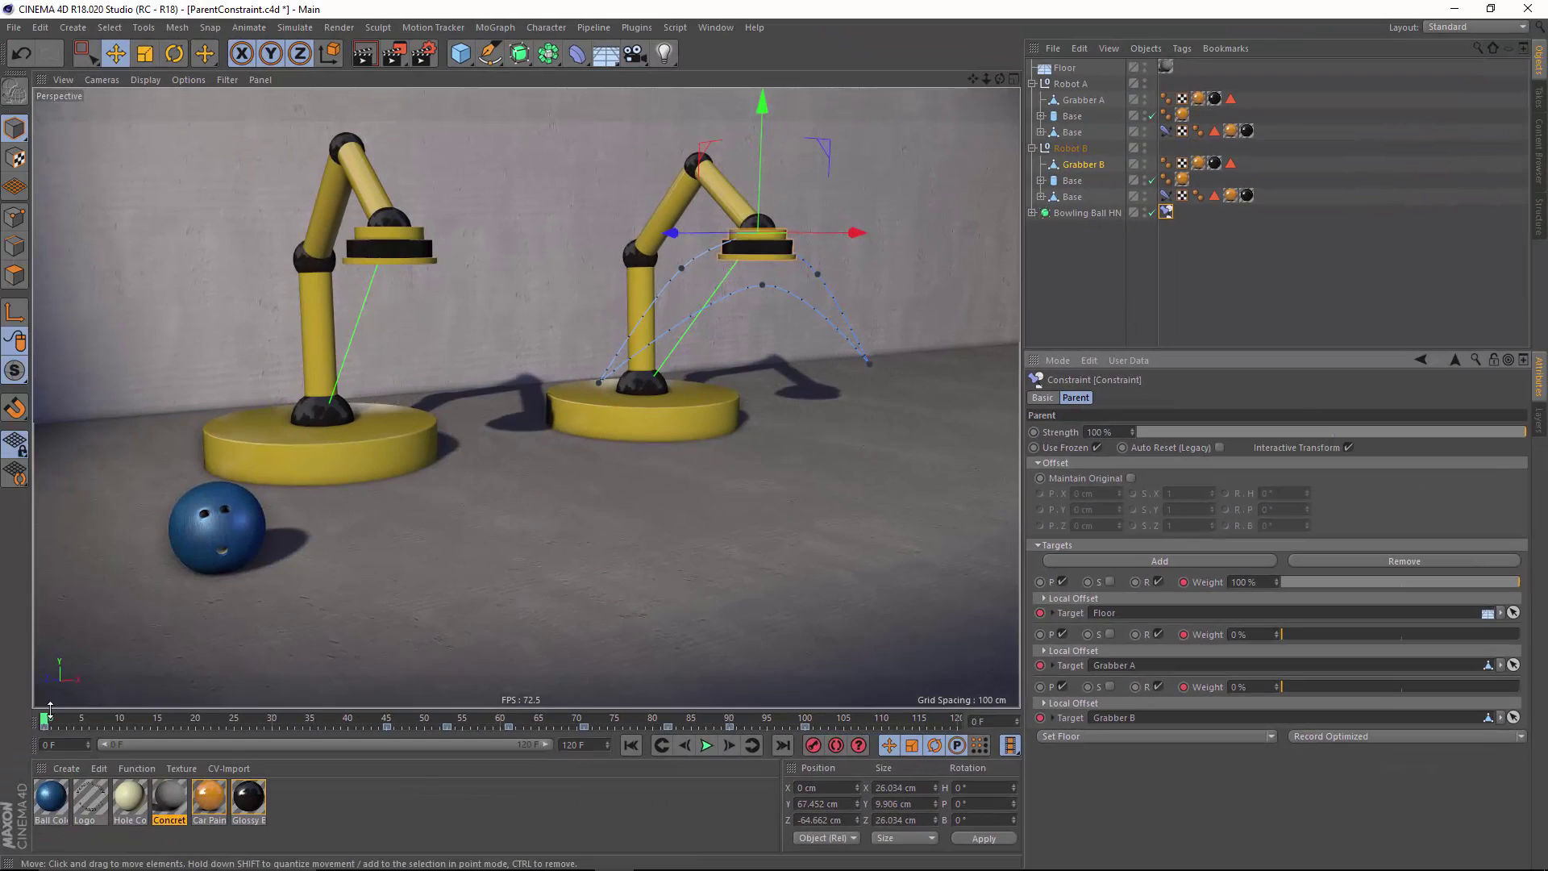
{"action": "left_click_drag", "start_coordinate": [45, 723], "coordinate": [195, 725]}
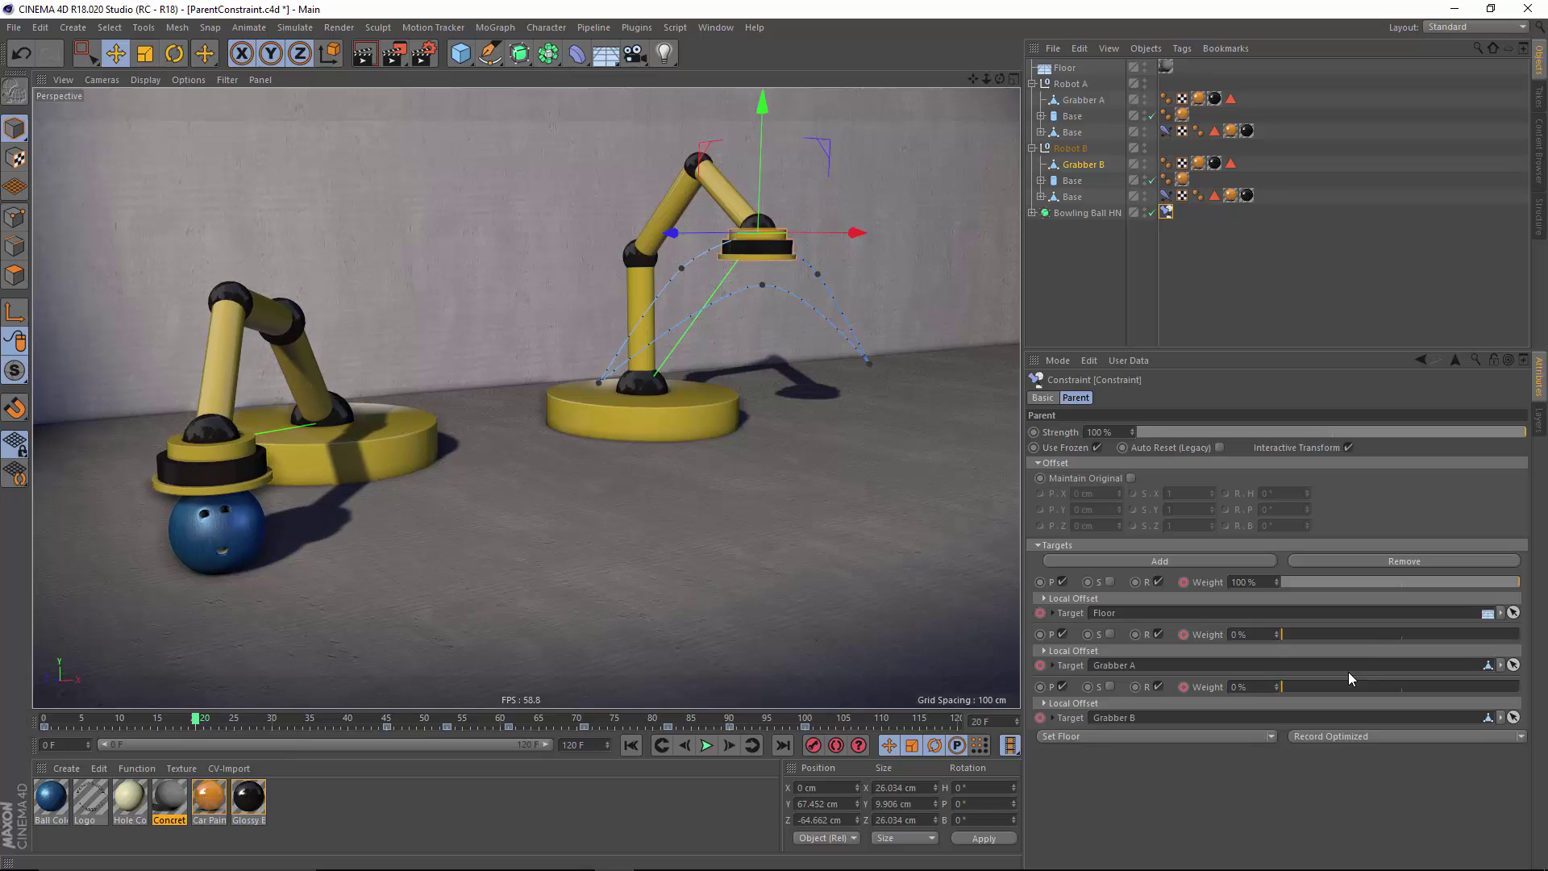
{"action": "left_click", "coordinate": [1266, 737]}
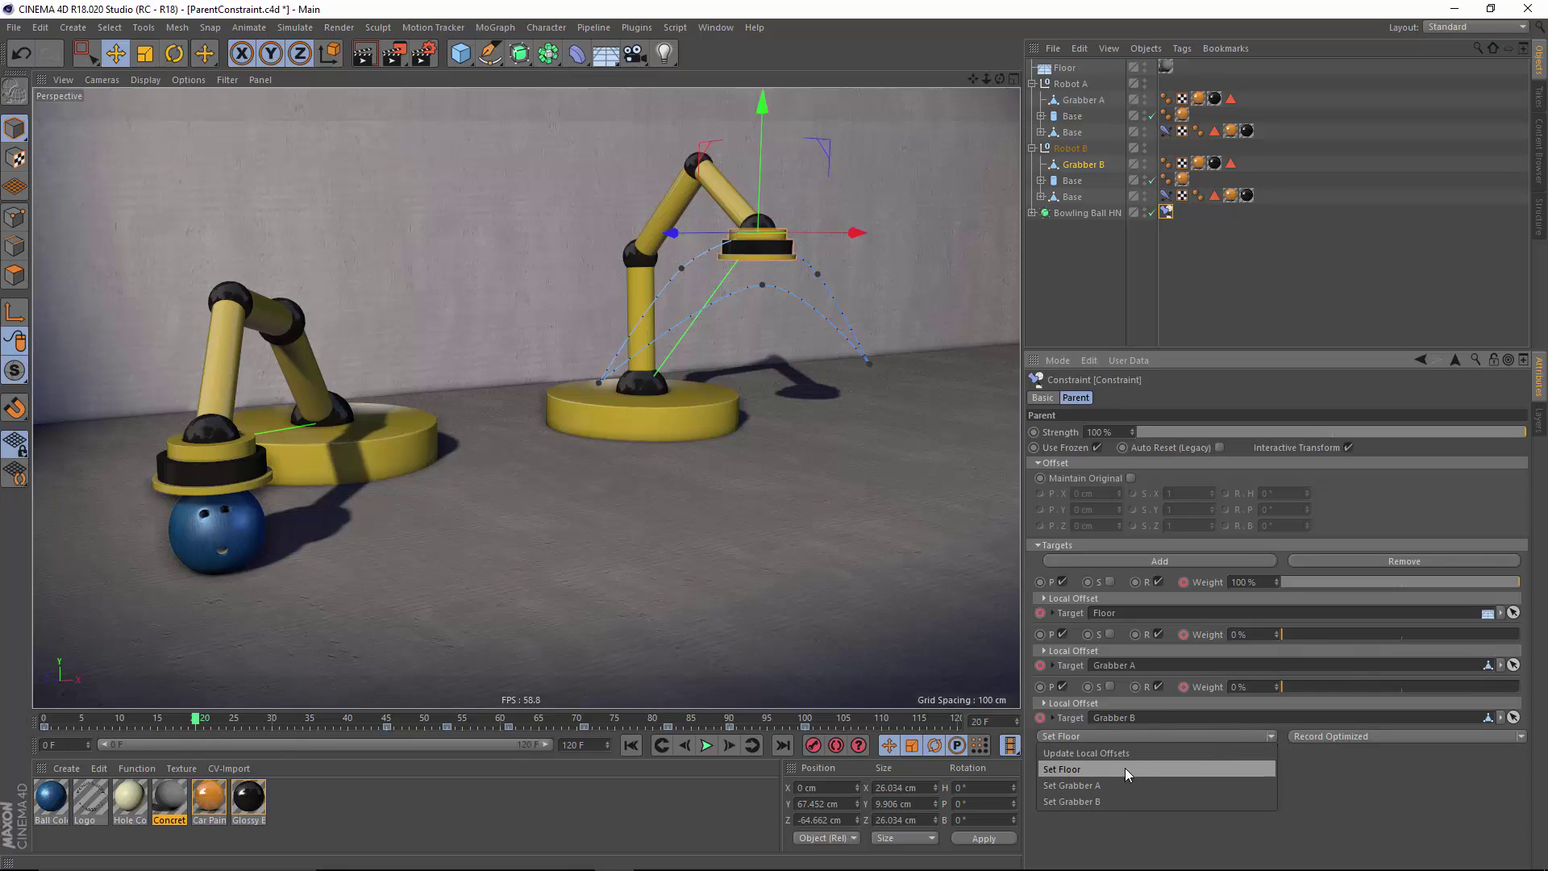
{"action": "left_click", "coordinate": [1082, 786]}
{"action": "left_click", "coordinate": [1342, 735]}
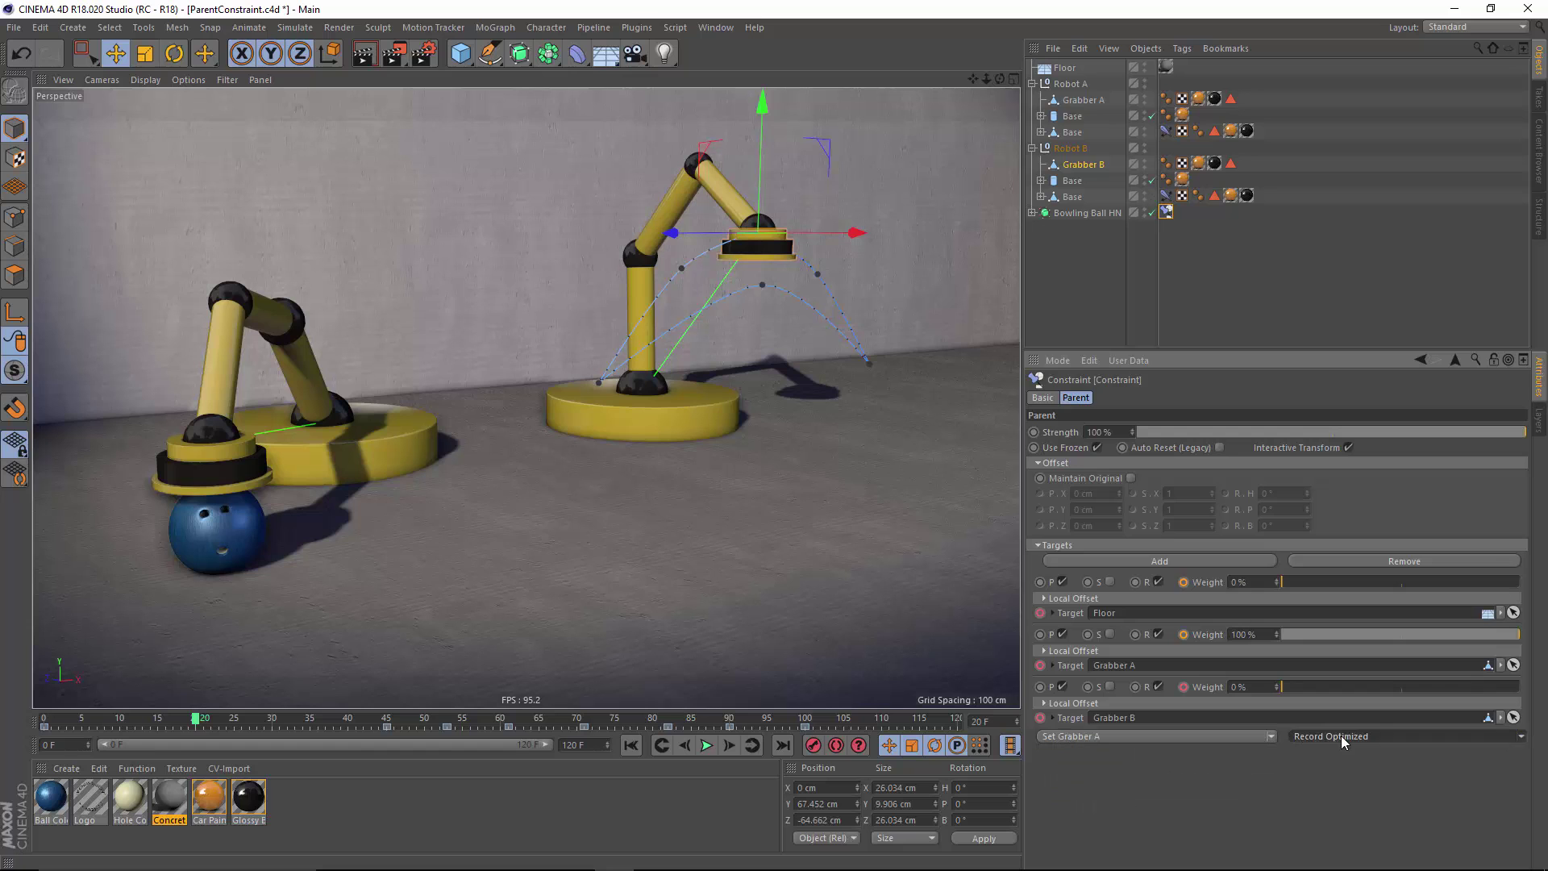
{"action": "left_click_drag", "start_coordinate": [202, 722], "coordinate": [388, 733]}
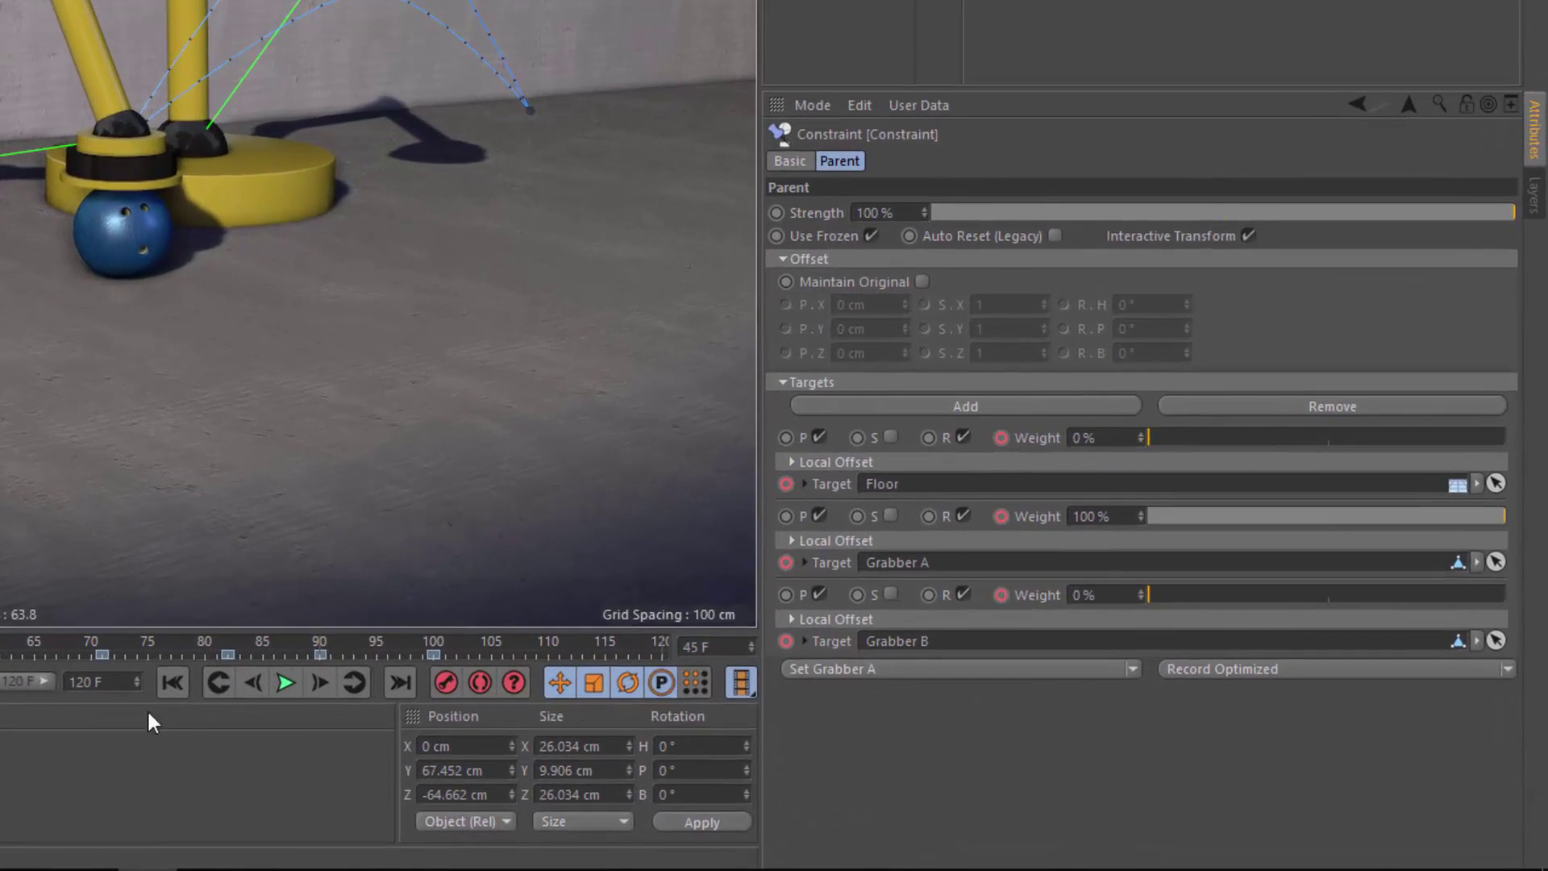
Key Set Floor at frame 45, then Set Grabber B around frame 60
{"action": "left_click", "coordinate": [1133, 670]}
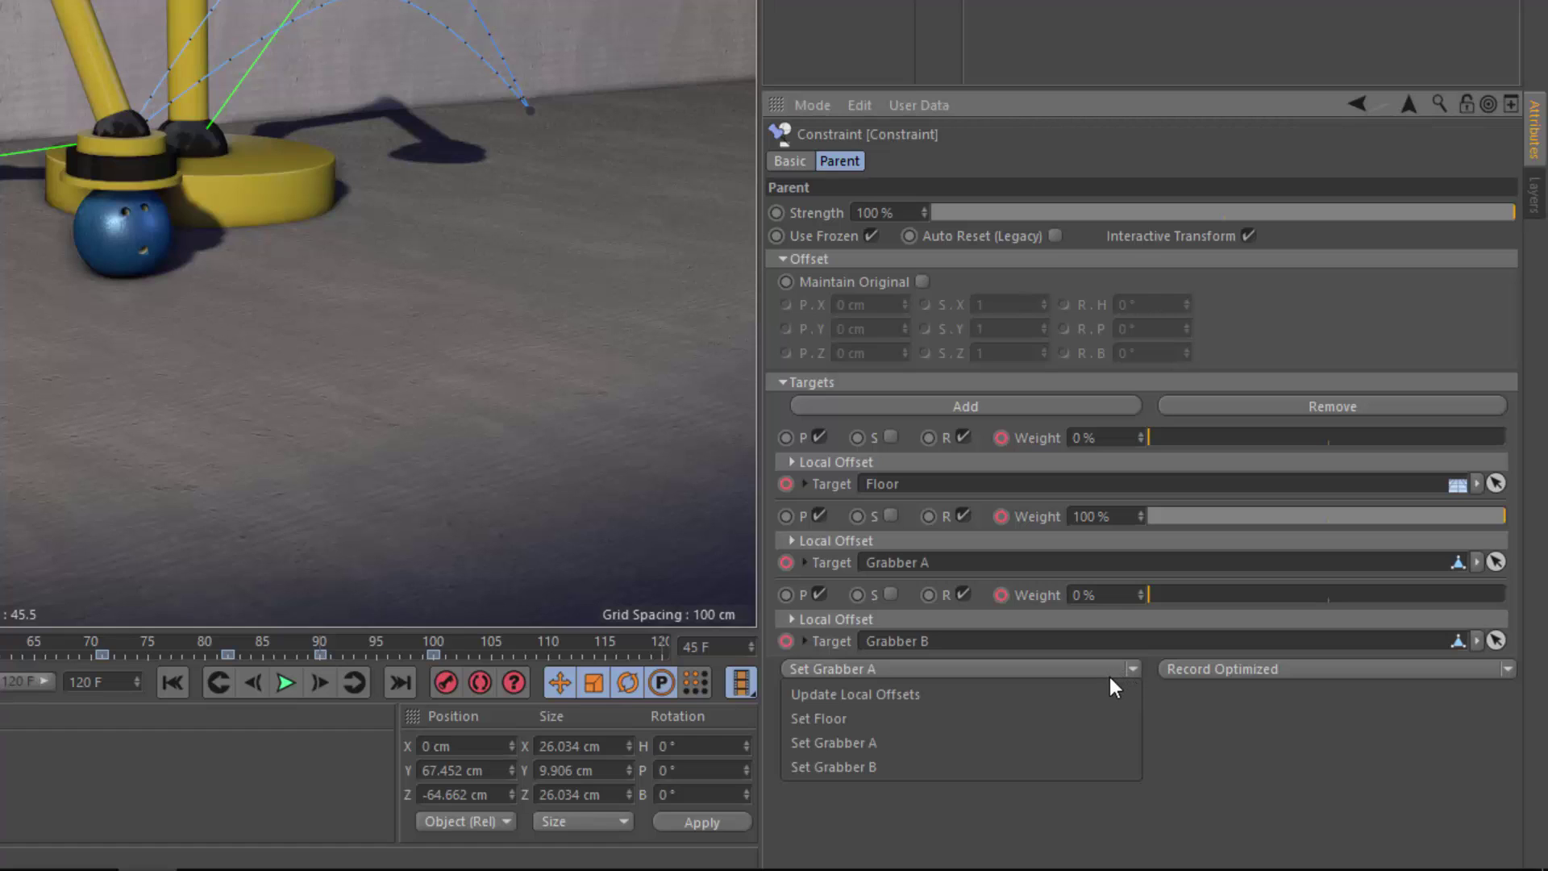
{"action": "left_click", "coordinate": [840, 718]}
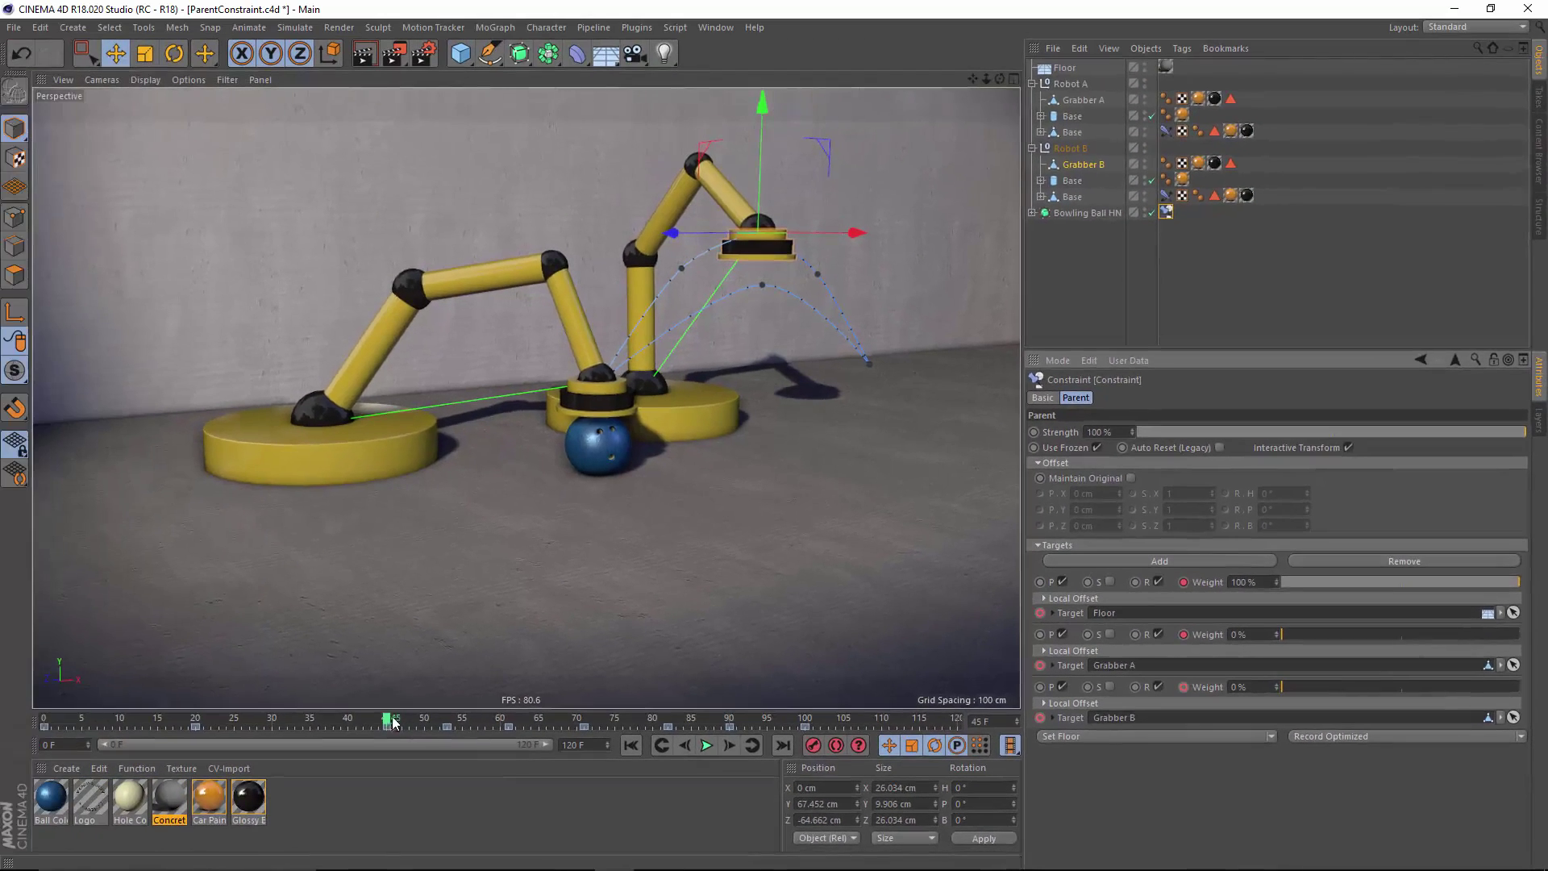
{"action": "left_click_drag", "start_coordinate": [392, 723], "coordinate": [506, 728]}
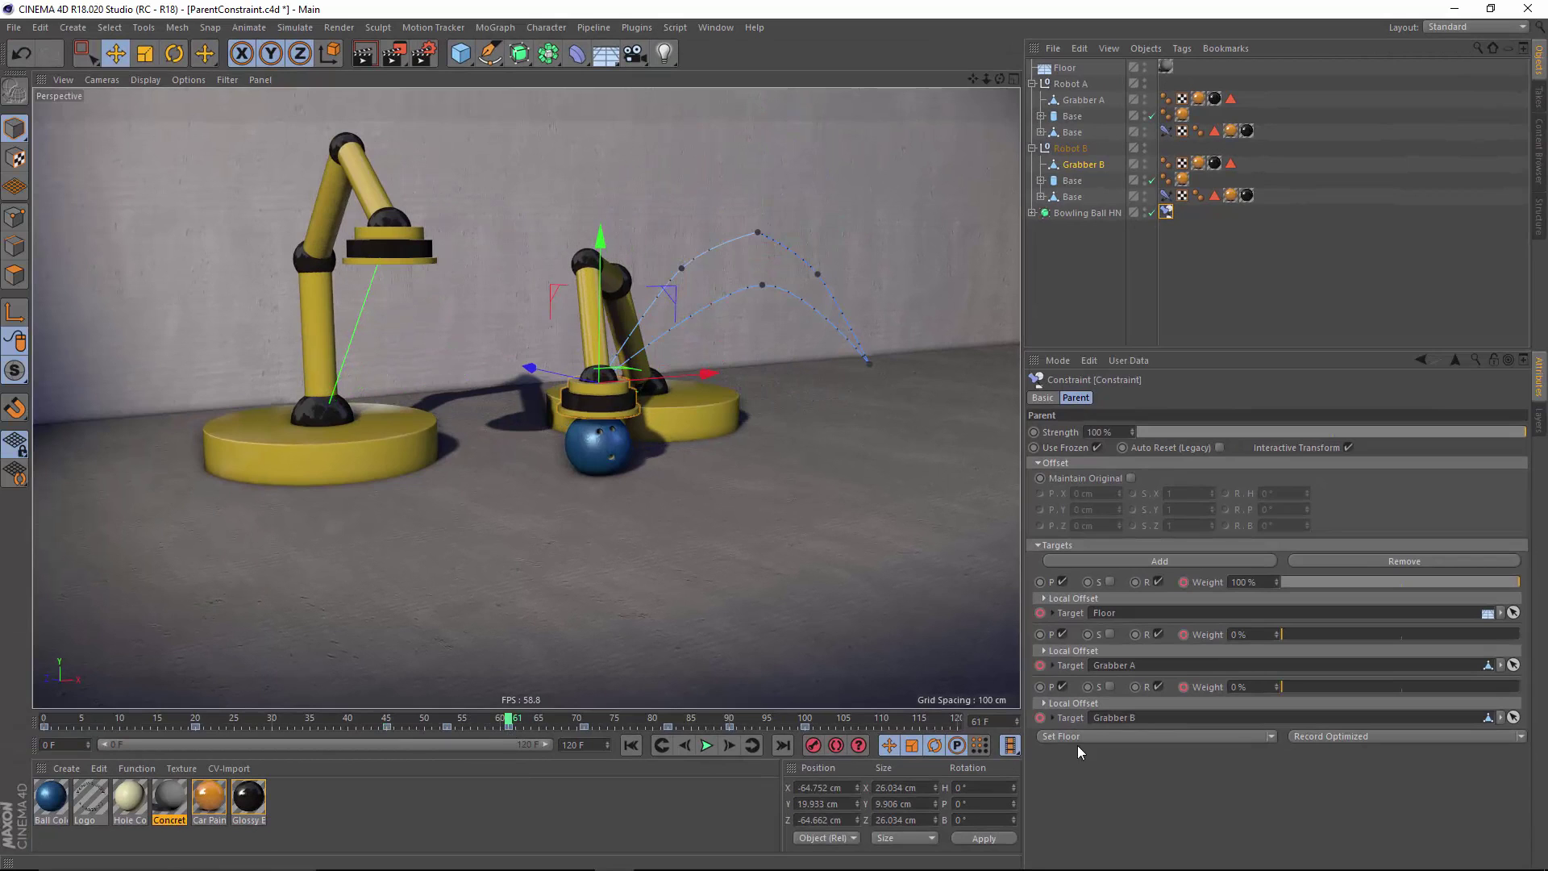
{"action": "left_click", "coordinate": [1271, 737]}
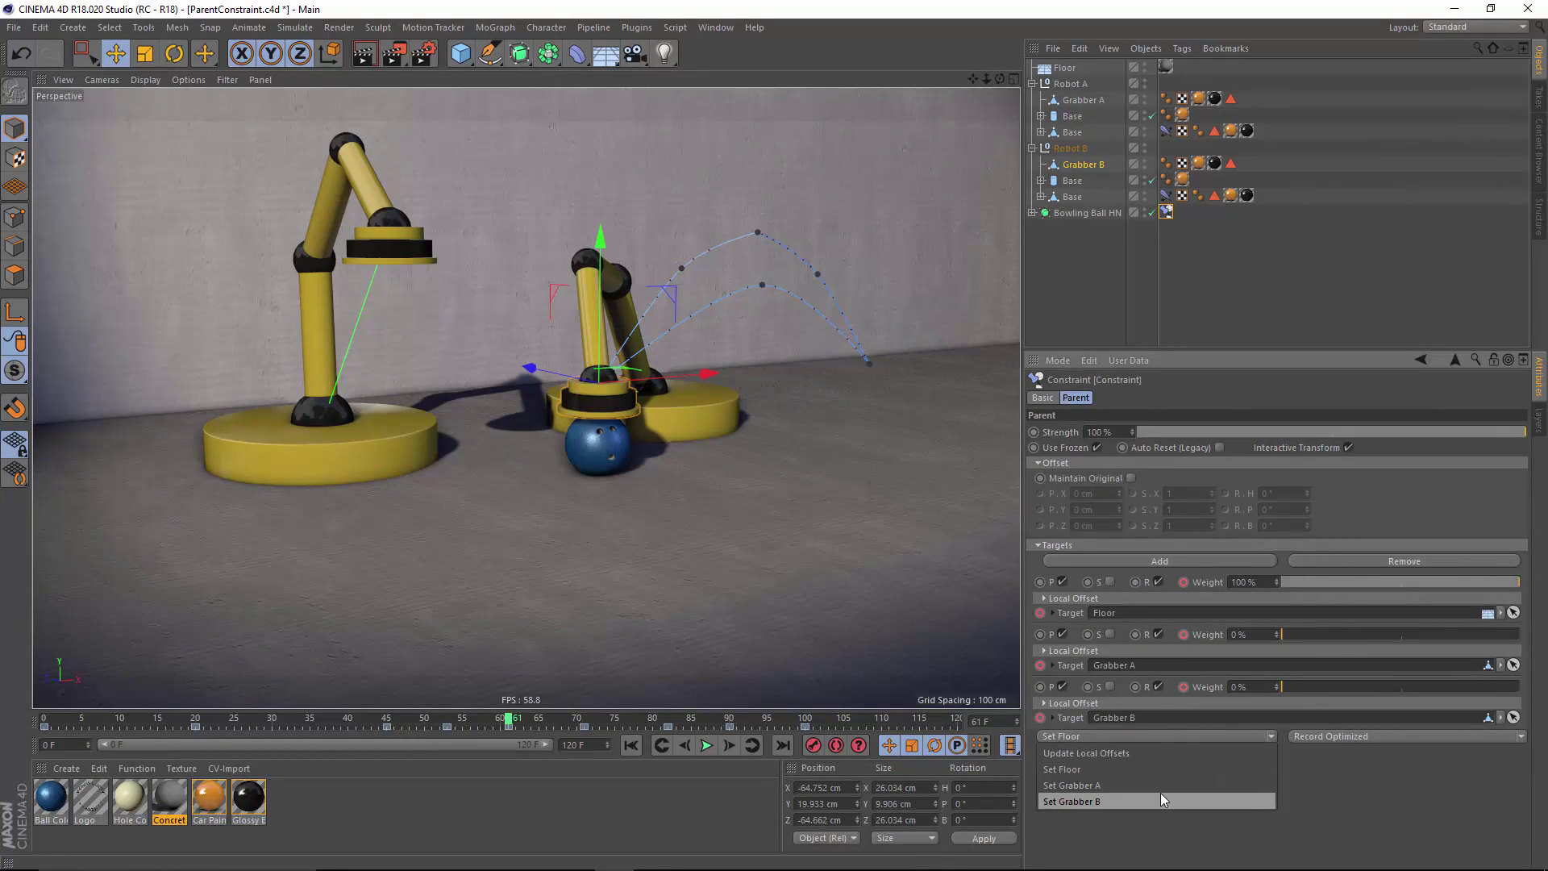
{"action": "left_click", "coordinate": [1139, 803]}
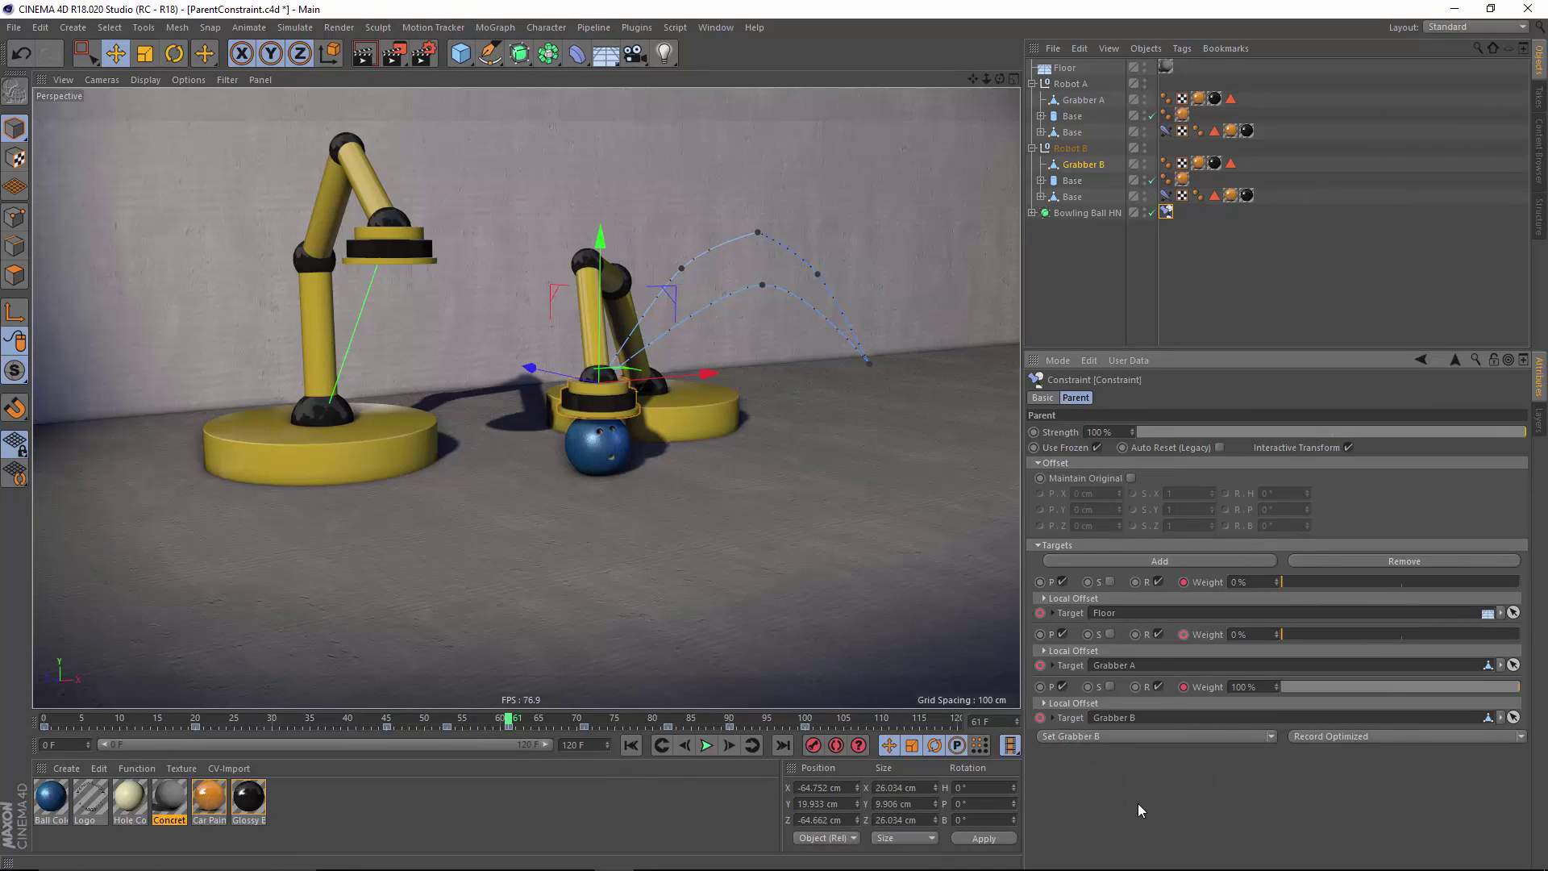
Key Set Floor around frame 82 and deselect everything in the Object Manager
{"action": "left_click_drag", "start_coordinate": [509, 720], "coordinate": [667, 730]}
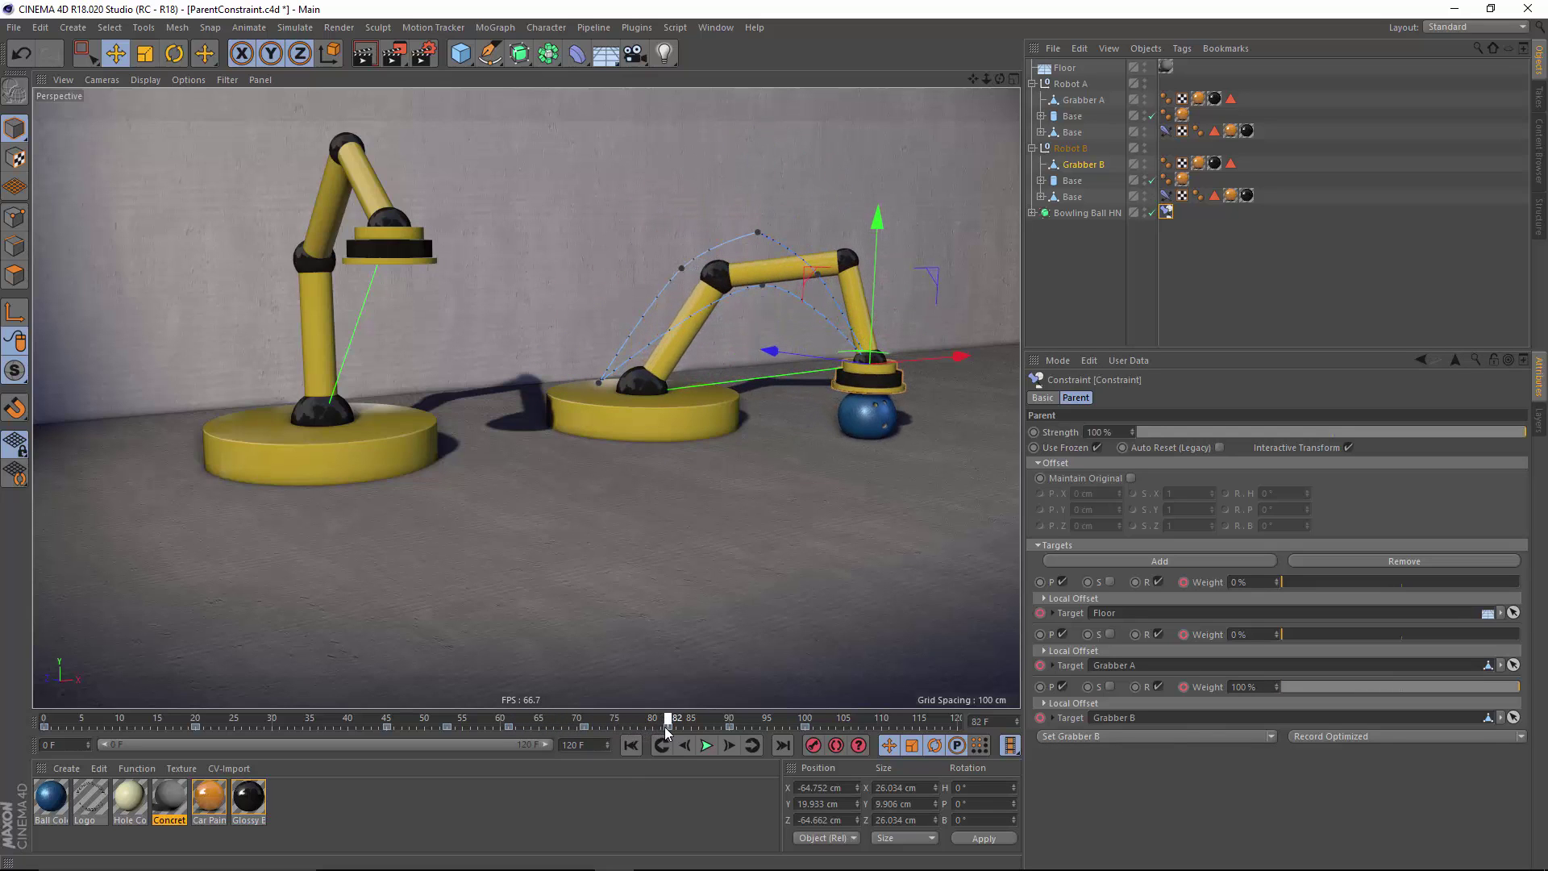
{"action": "left_click", "coordinate": [1182, 731]}
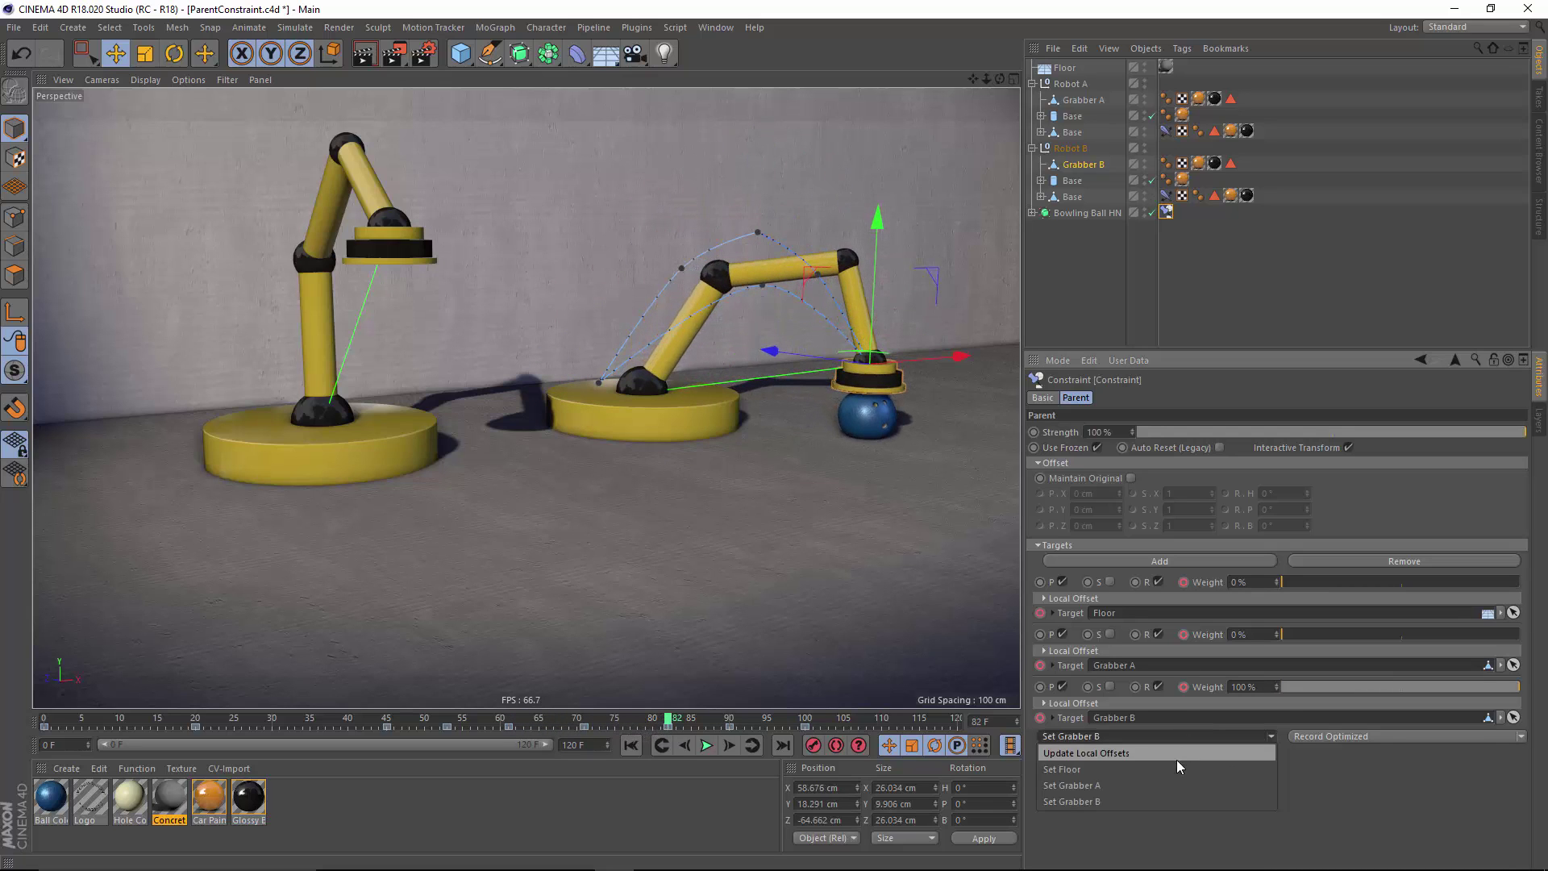
{"action": "left_click", "coordinate": [1173, 769]}
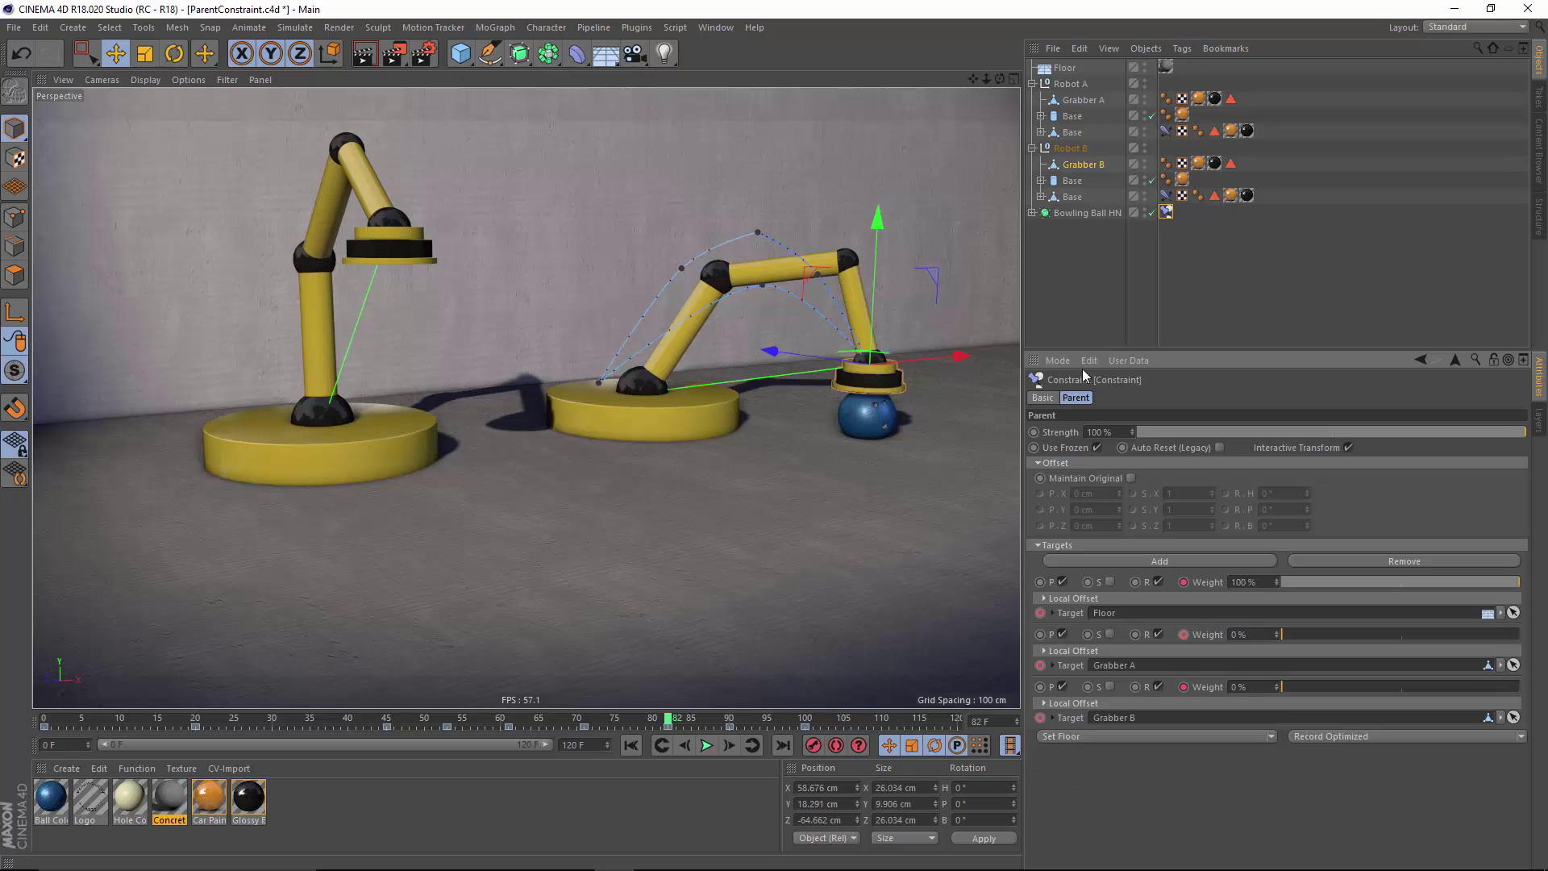
{"action": "left_click", "coordinate": [1077, 326]}
Play the animation to review the ball's handoffs between floor and grabbers
{"action": "left_click", "coordinate": [707, 745]}
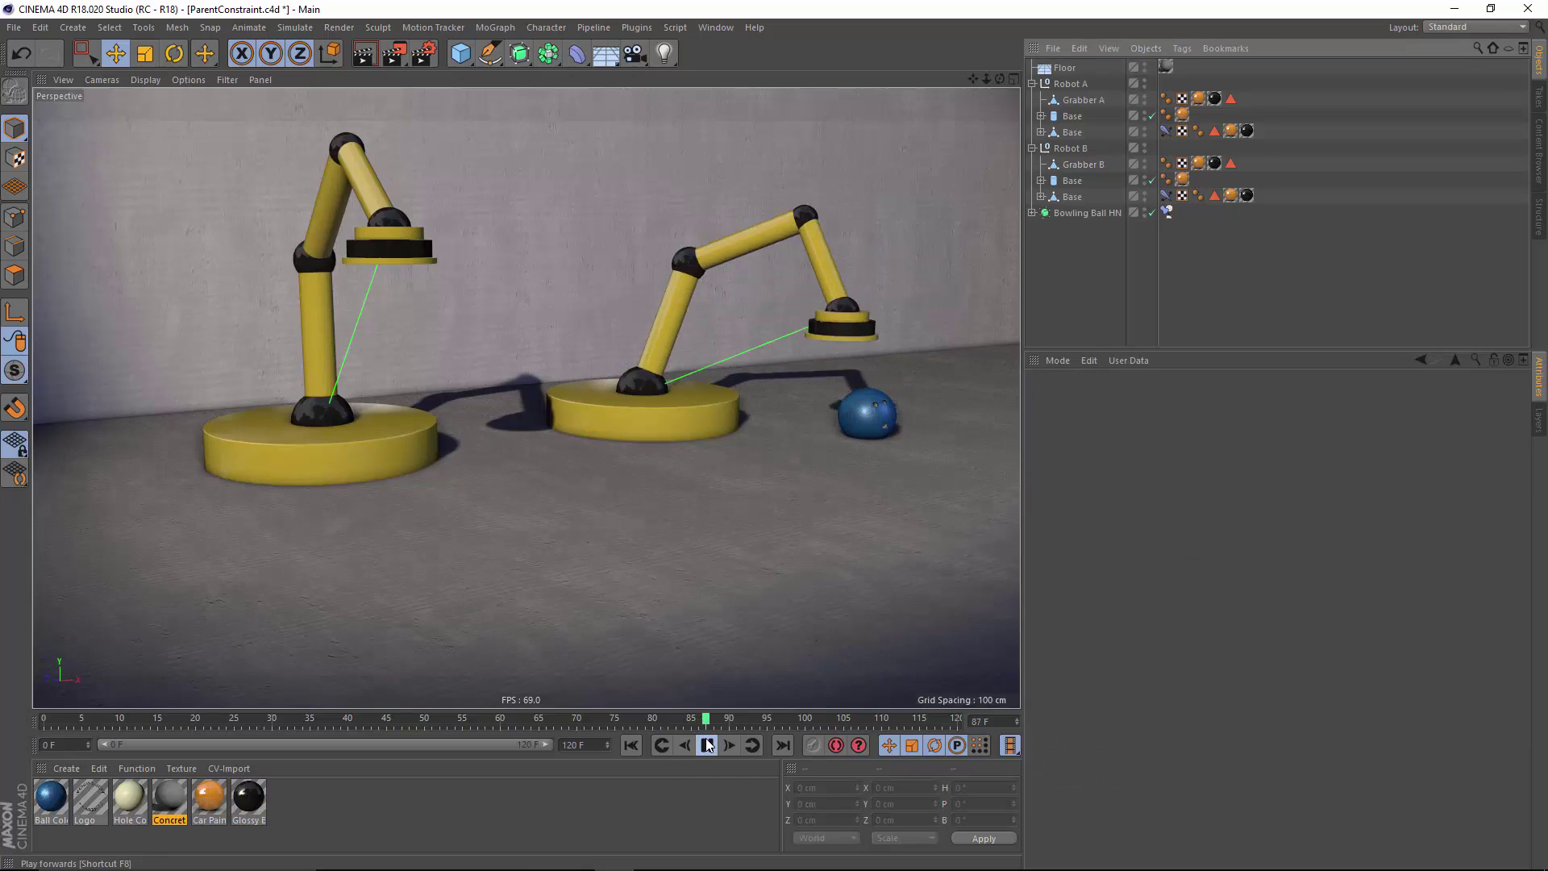